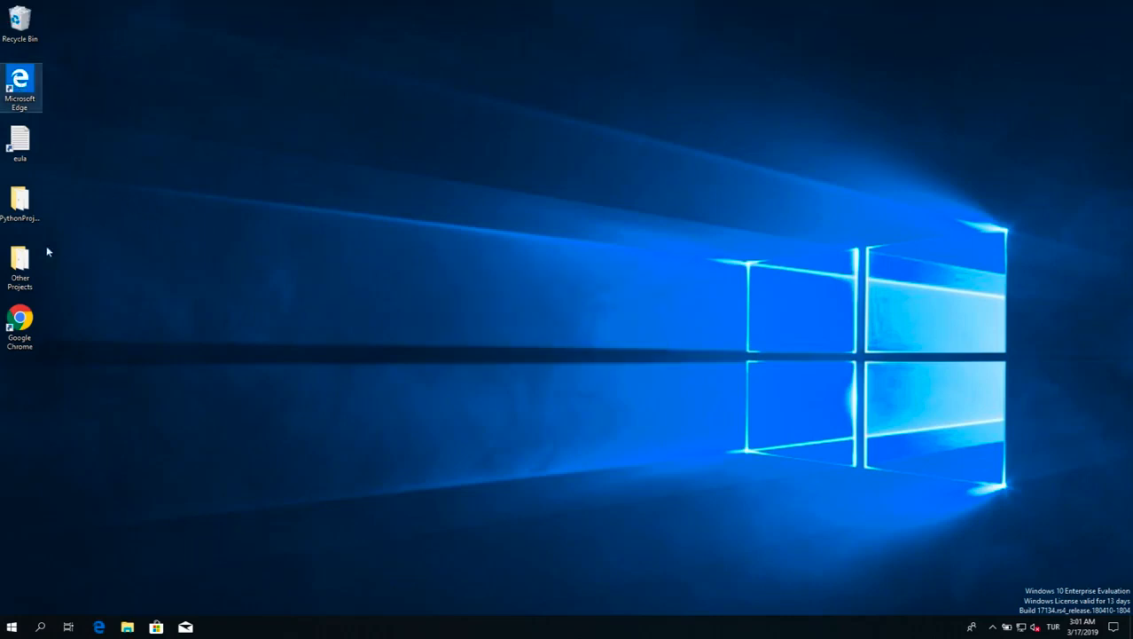
Open Google Chrome, search for virtualbox, and open the official virtualbox.org site, dismissing the restore and translation prompts
{"action": "double_click", "coordinate": [21, 321]}
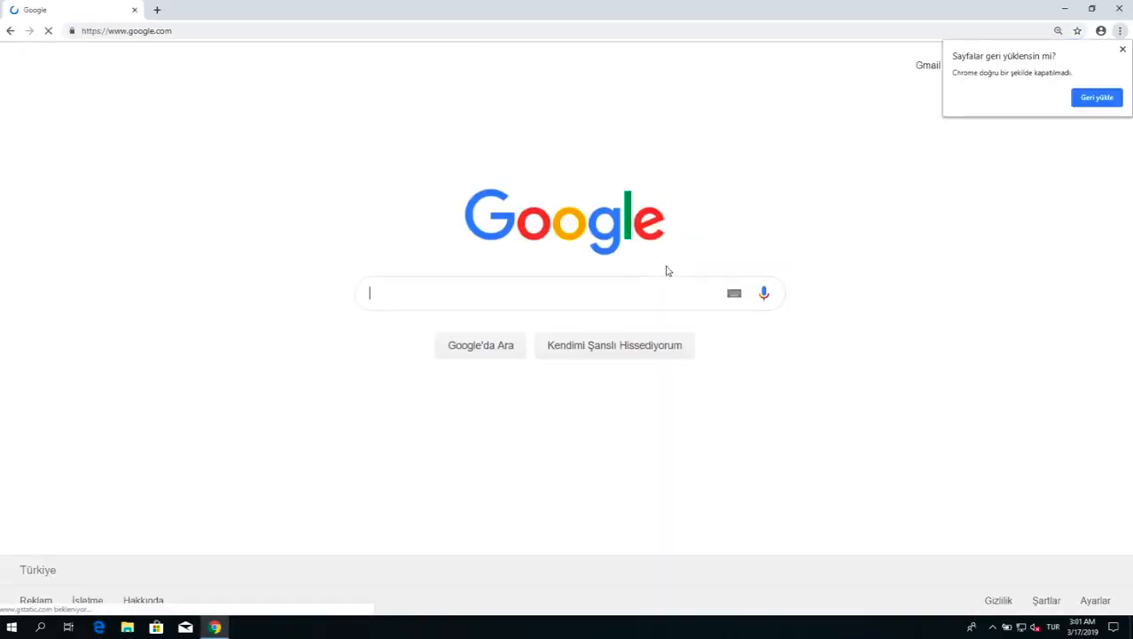
{"action": "type", "text": "virtualbox"}
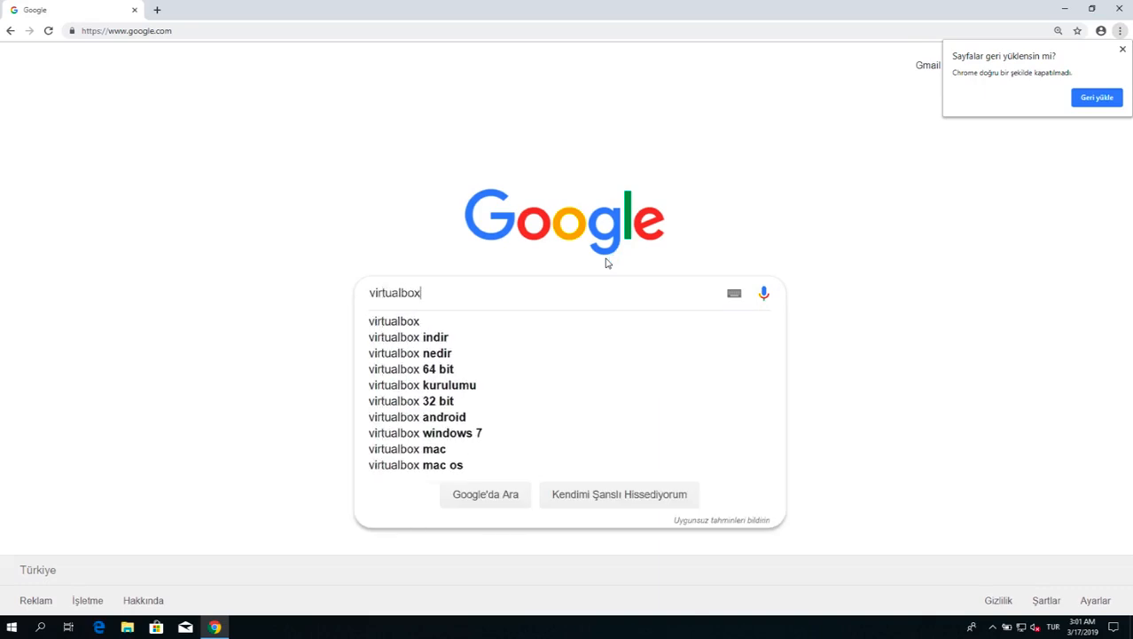
{"action": "key", "text": "Return"}
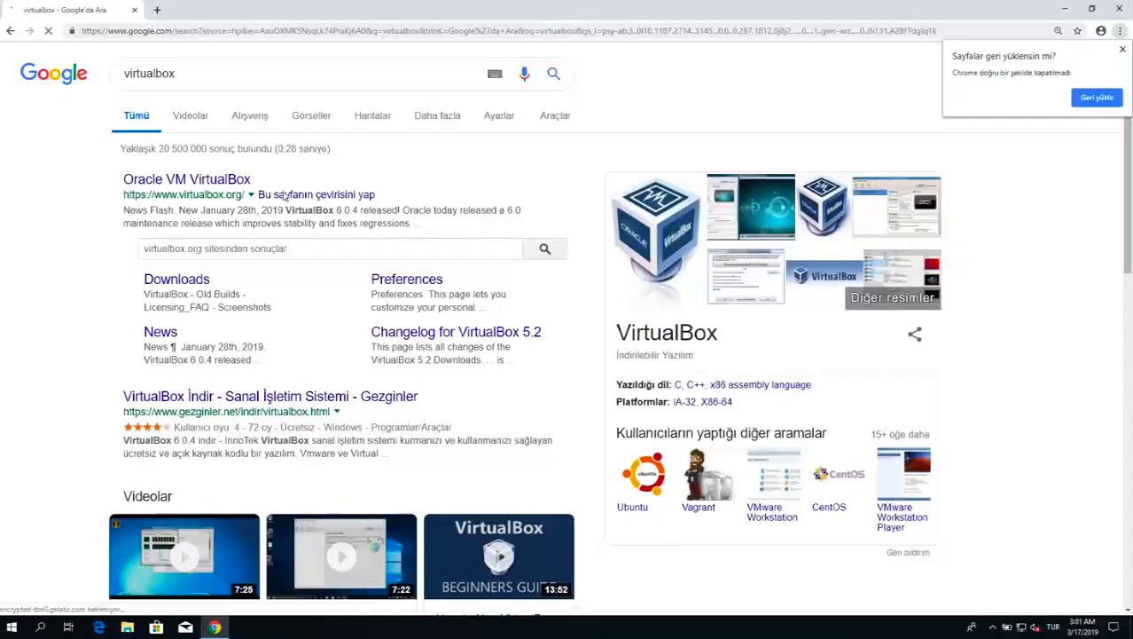
{"action": "left_click", "coordinate": [217, 184]}
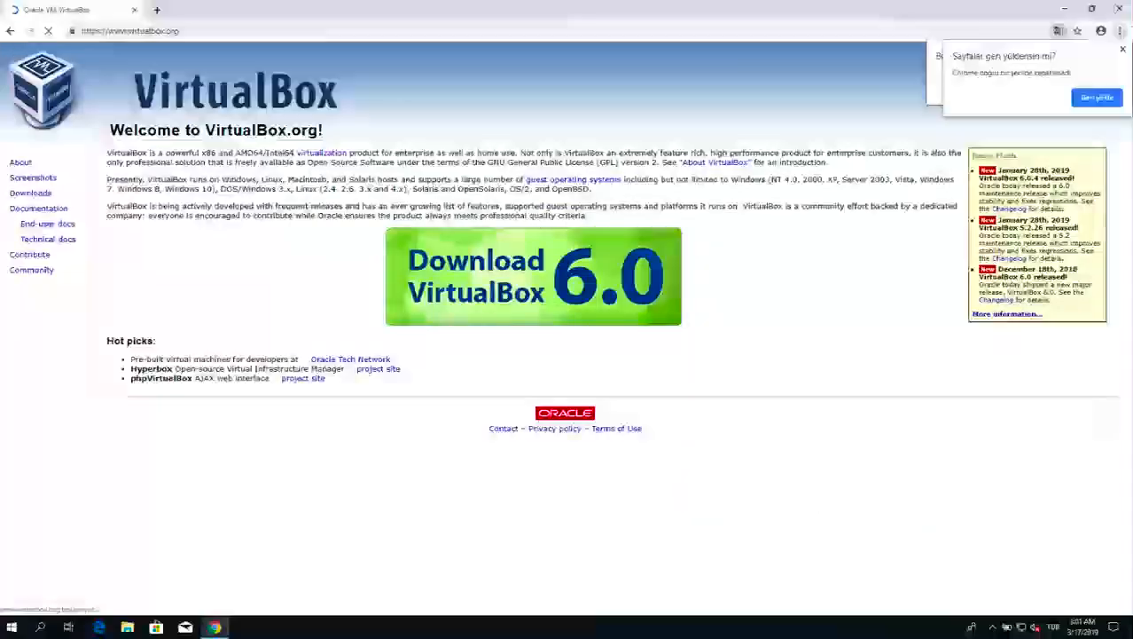
{"action": "left_click", "coordinate": [1123, 52]}
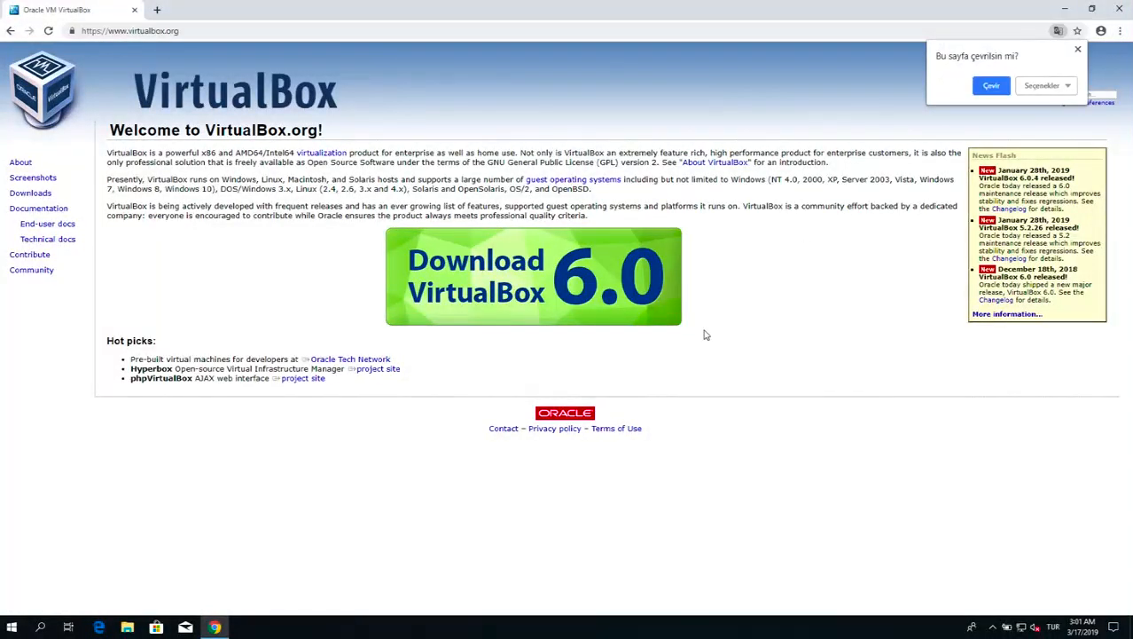
{"action": "left_click", "coordinate": [1077, 49]}
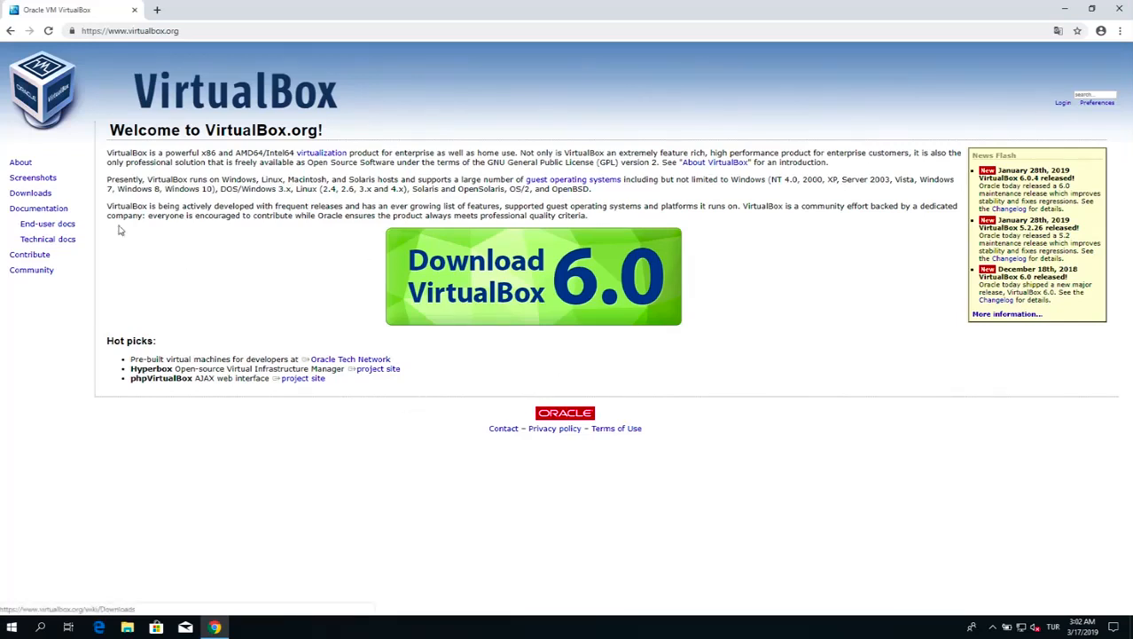
Download the VirtualBox 6.0.4 platform package for Windows hosts from the site's Downloads page
{"action": "double_click", "coordinate": [39, 194]}
{"action": "left_click", "coordinate": [44, 196]}
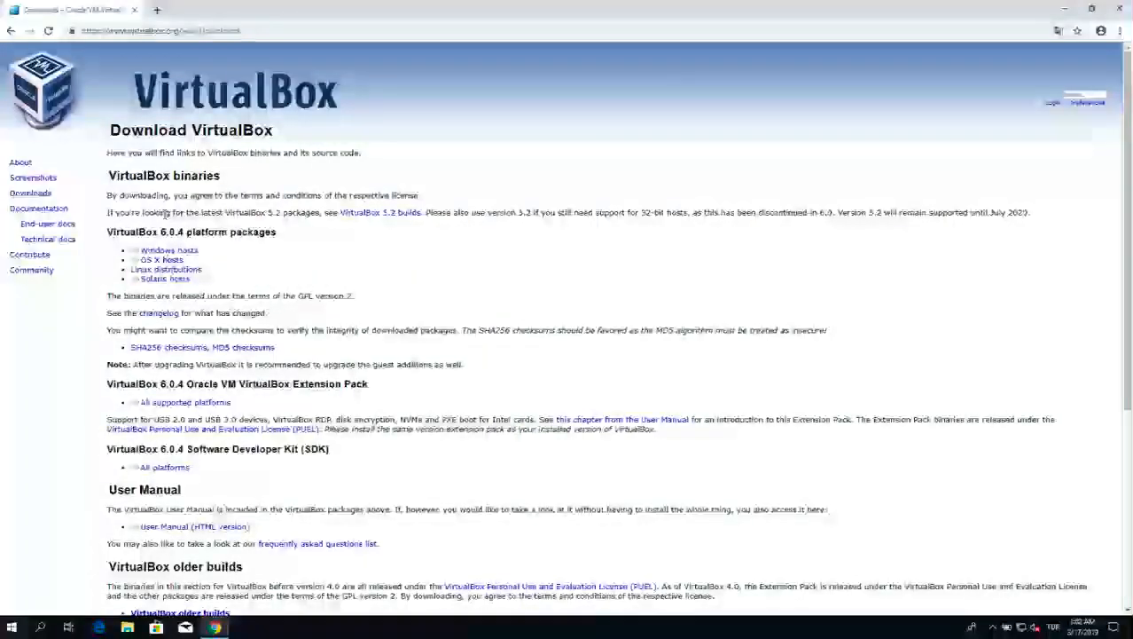
{"action": "left_click", "coordinate": [193, 251]}
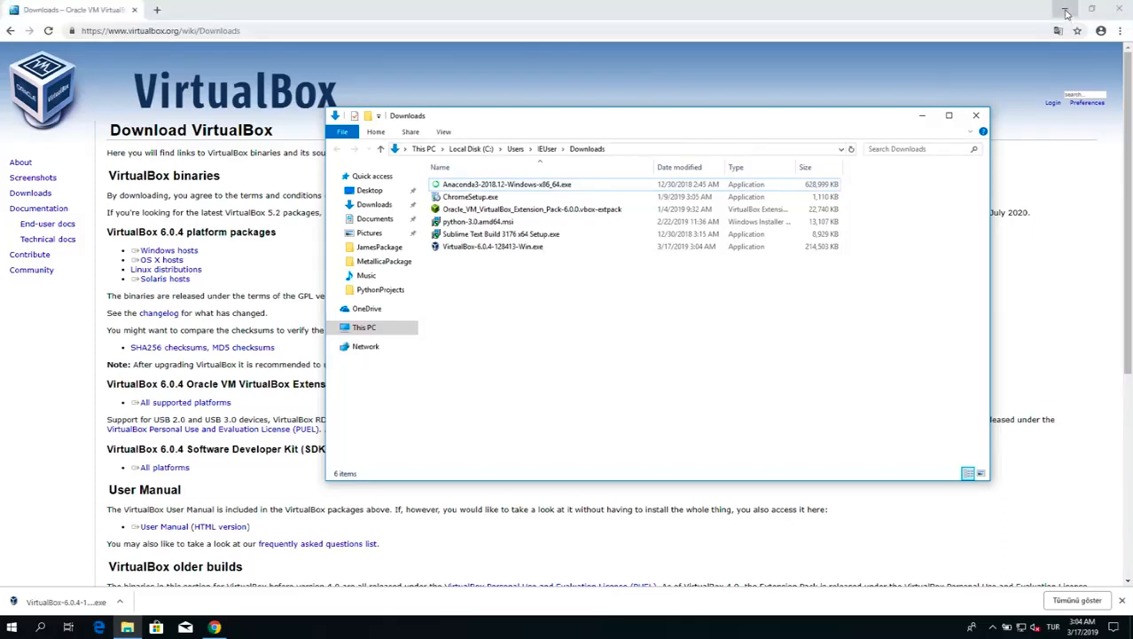
Minimize the browser, run VirtualBox-6.0.4-128413-Win.exe from the Downloads folder, and minimize the folder window
{"action": "left_click", "coordinate": [1067, 12]}
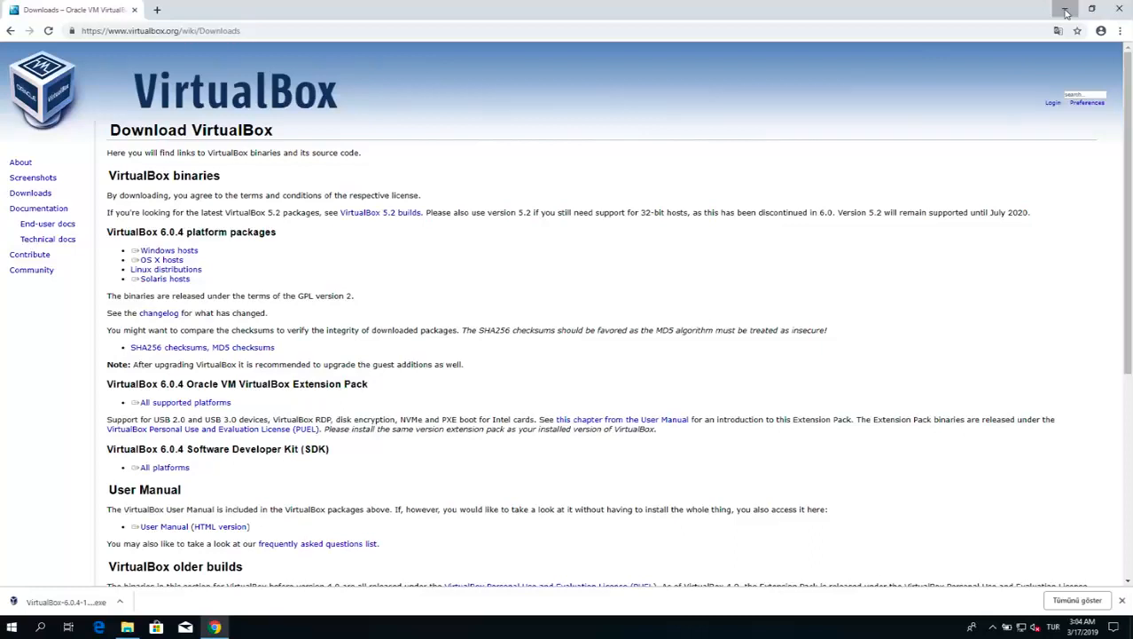
{"action": "left_click", "coordinate": [1067, 12]}
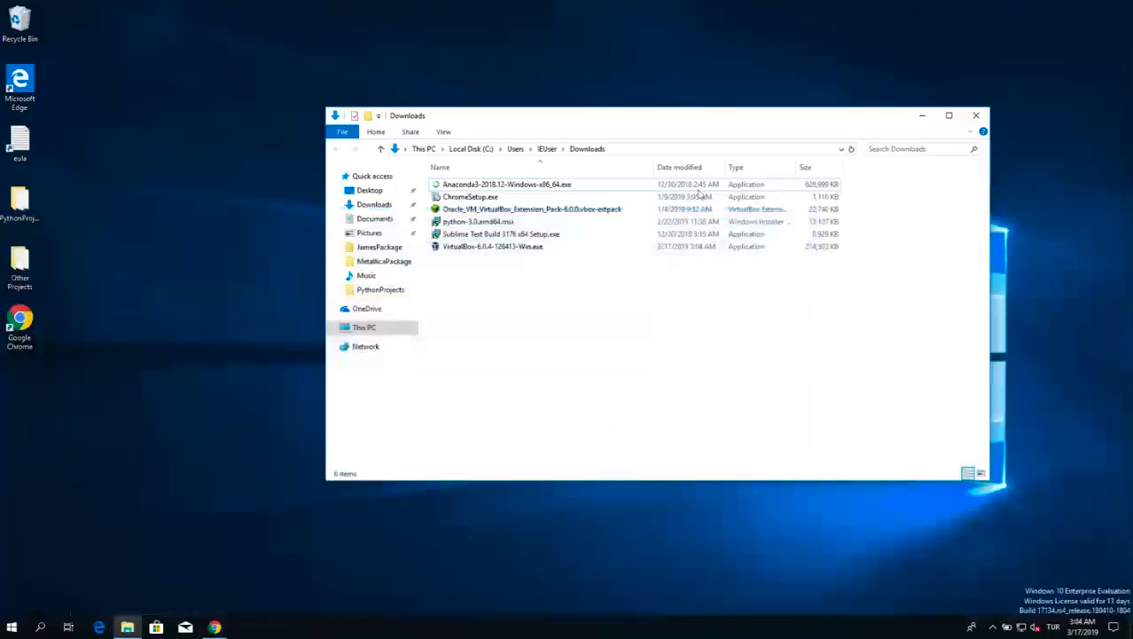
{"action": "double_click", "coordinate": [530, 248]}
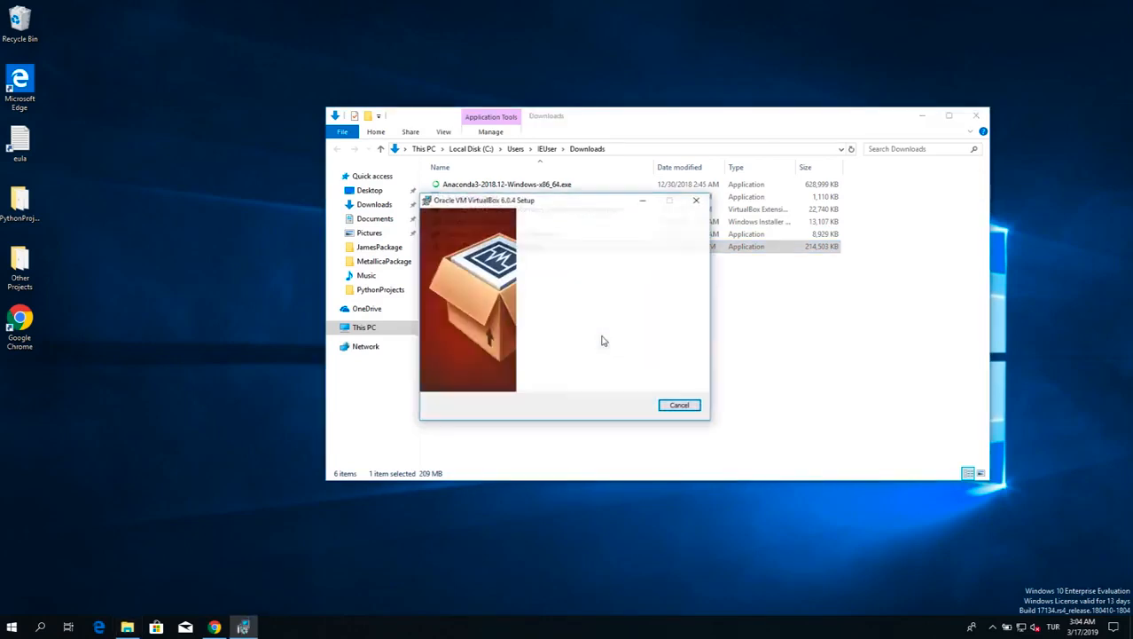
{"action": "left_click", "coordinate": [921, 115]}
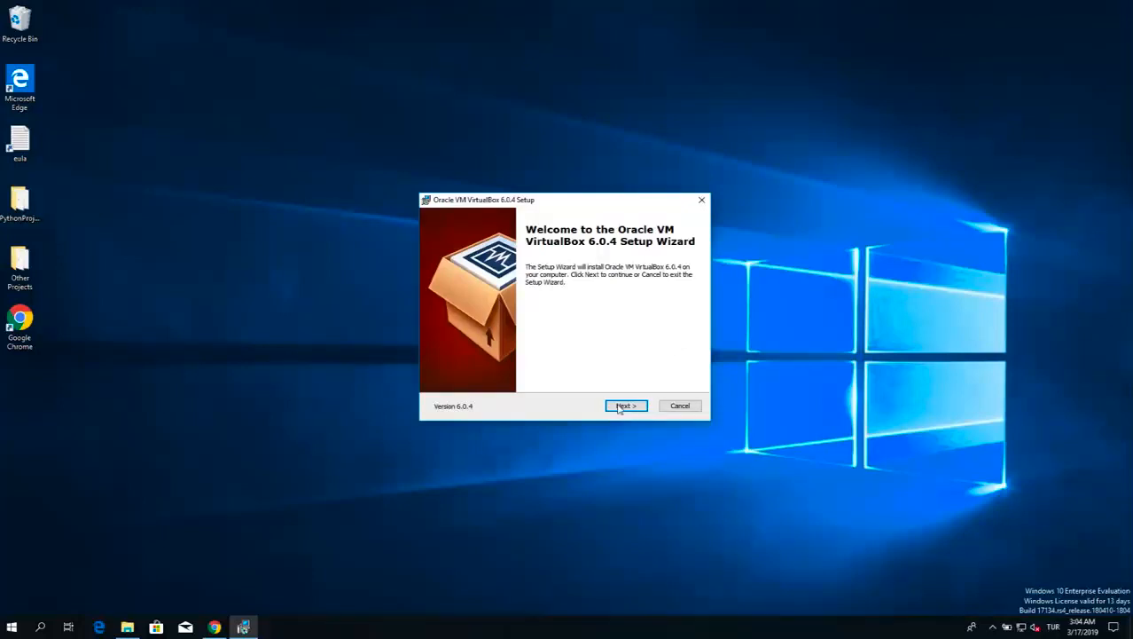
Install VirtualBox 6.0.4 with the default features, location and shortcut options, allowing it to make changes to the device
{"action": "left_click", "coordinate": [626, 407]}
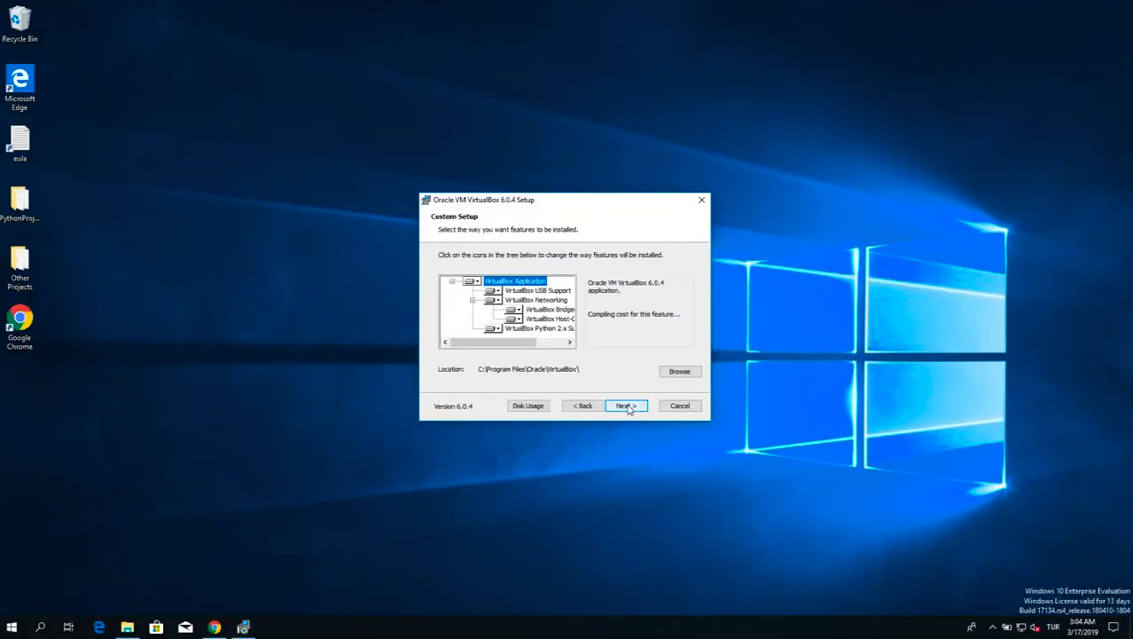
{"action": "left_click", "coordinate": [628, 407]}
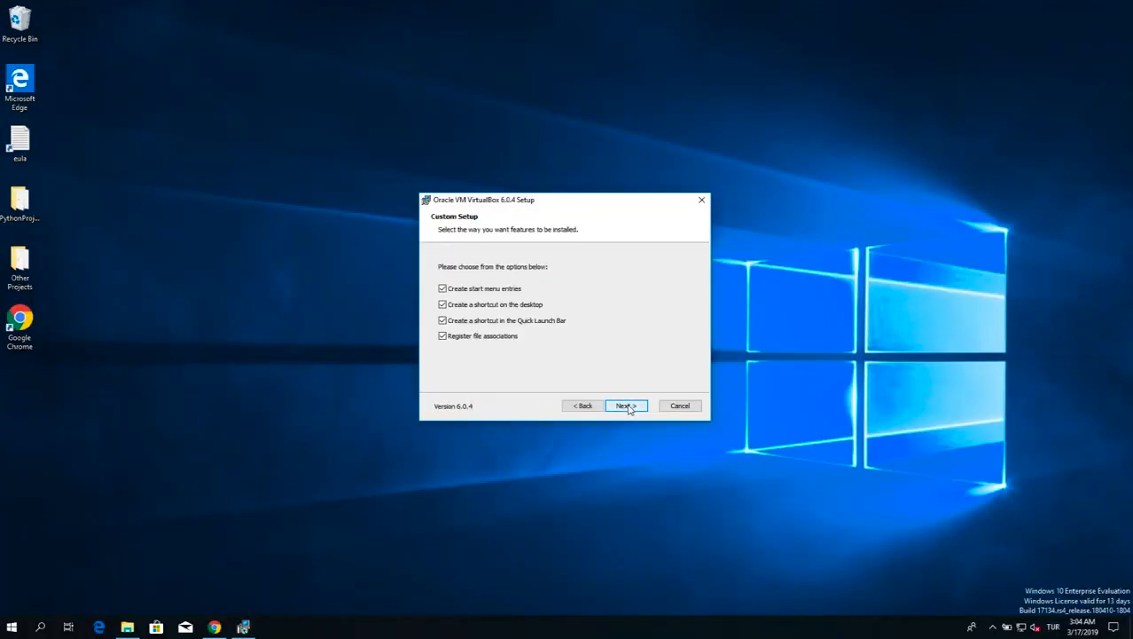
{"action": "left_click", "coordinate": [627, 406]}
{"action": "left_click", "coordinate": [627, 406]}
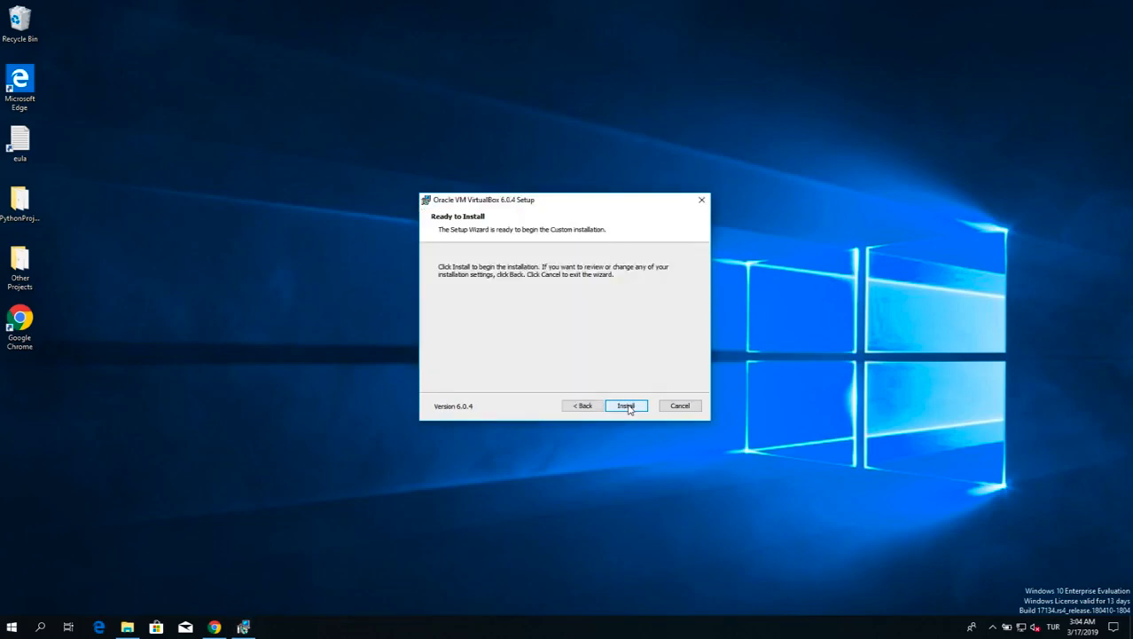
{"action": "left_click", "coordinate": [627, 406]}
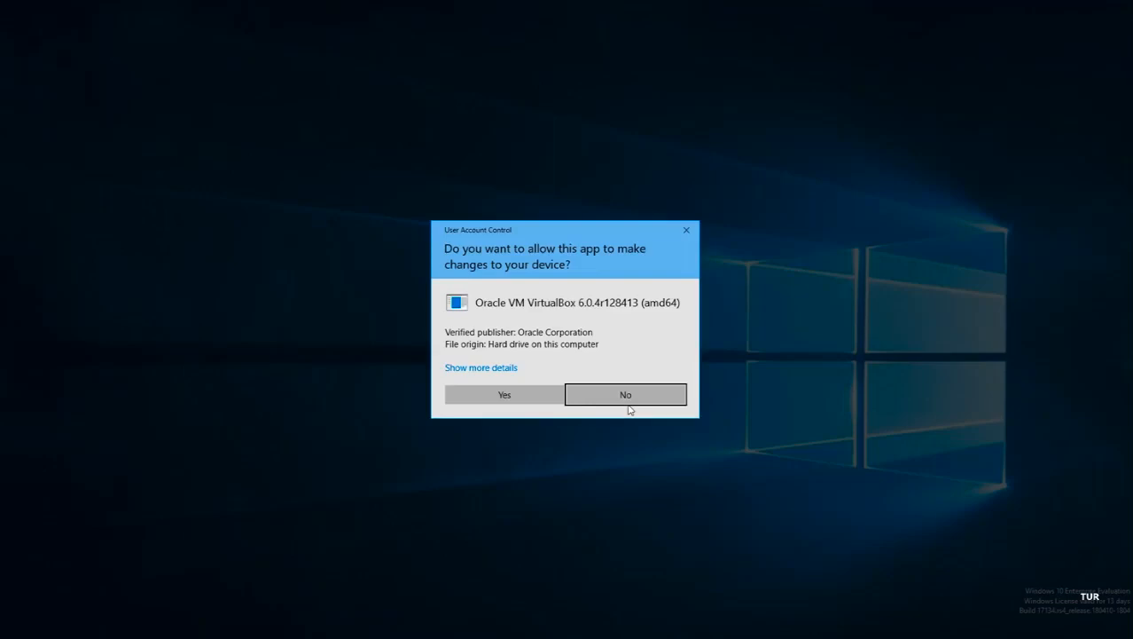
{"action": "left_click", "coordinate": [549, 401]}
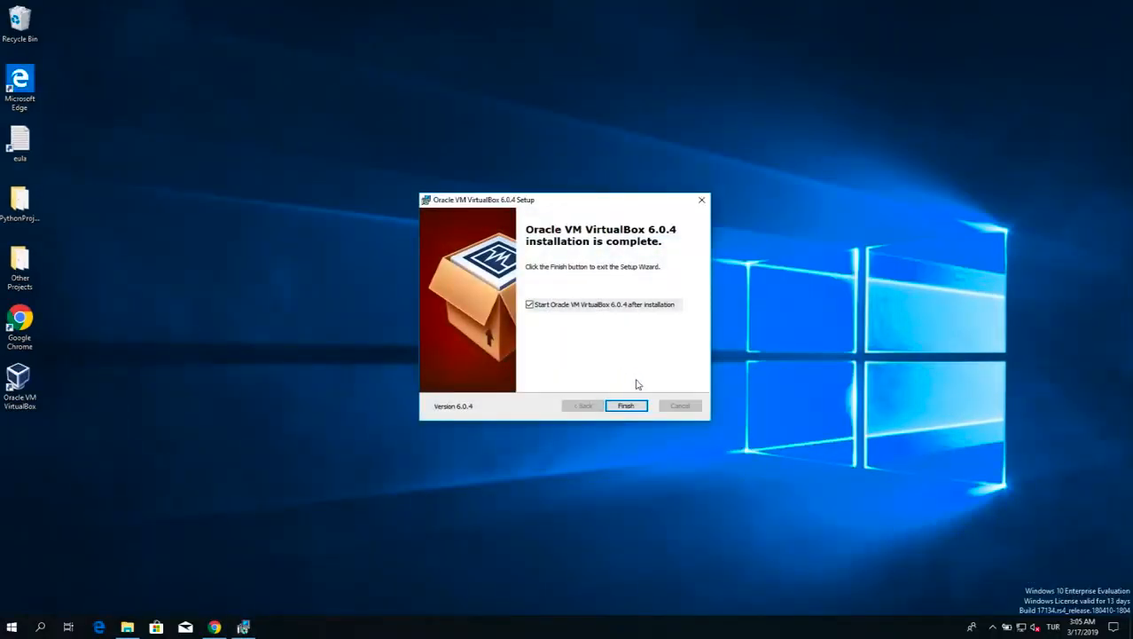
Finish the setup wizard with VirtualBox set to start after installation, and decline the offered extension pack download
{"action": "left_click", "coordinate": [639, 406]}
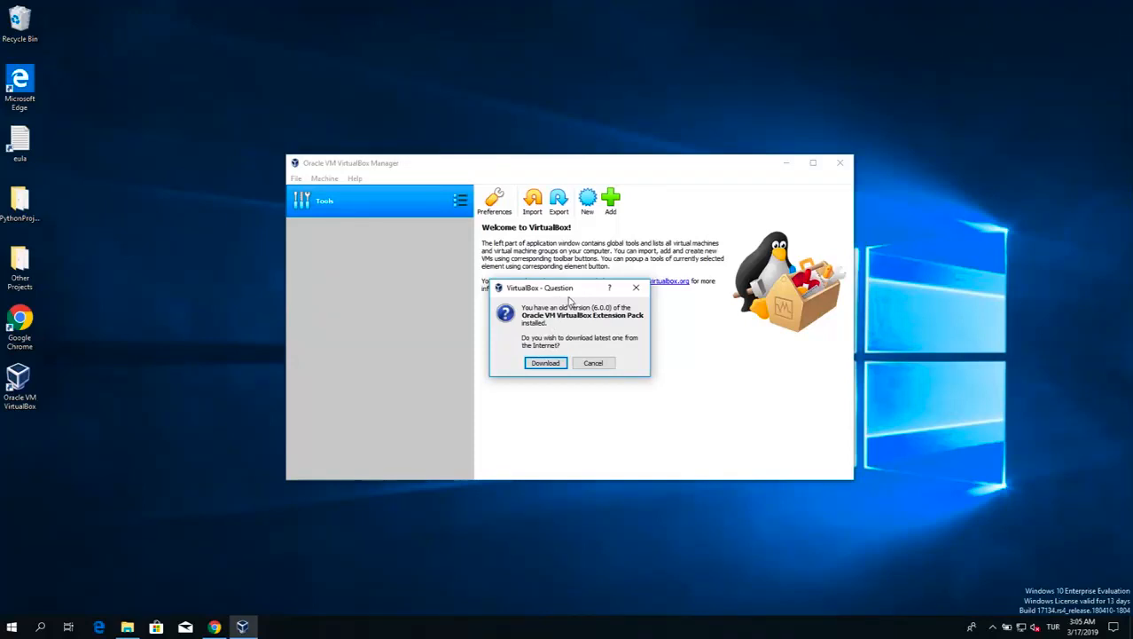
{"action": "left_click_drag", "start_coordinate": [563, 288], "coordinate": [564, 285]}
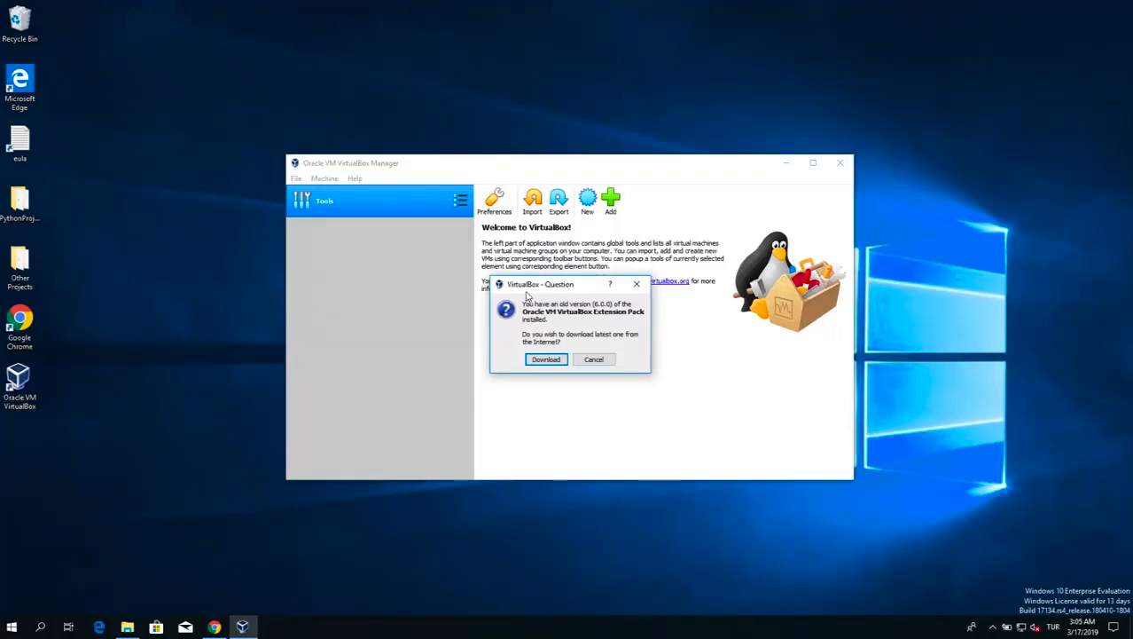
{"action": "left_click", "coordinate": [601, 361]}
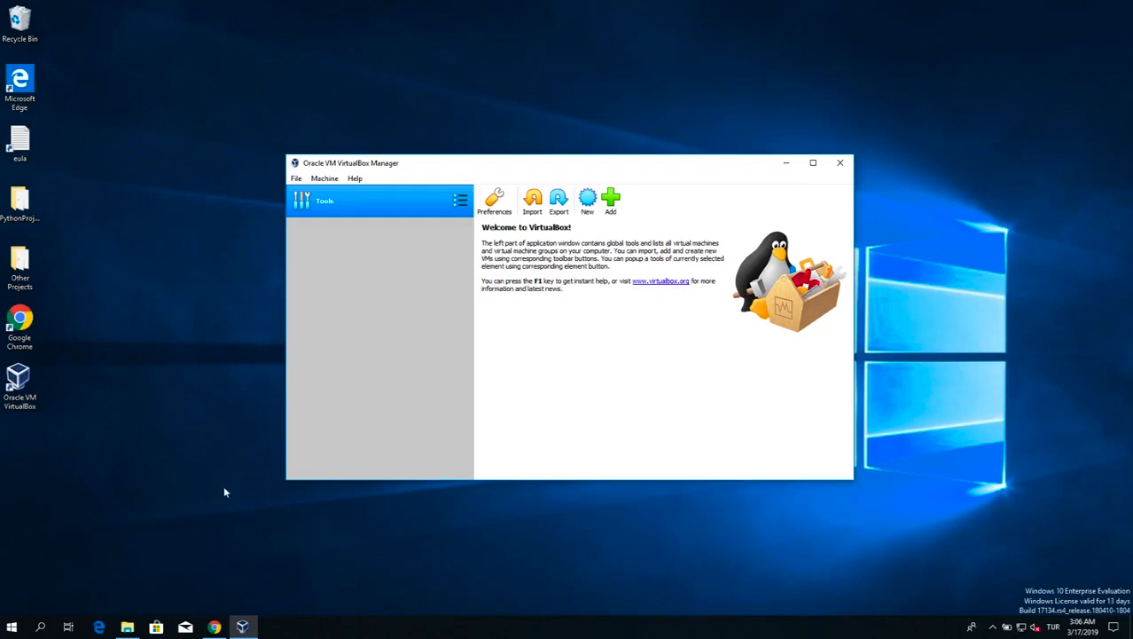
Switch to Chrome, download the VirtualBox 6.0.4 Extension Pack for all supported platforms, and bring up the Downloads folder
{"action": "left_click", "coordinate": [213, 626]}
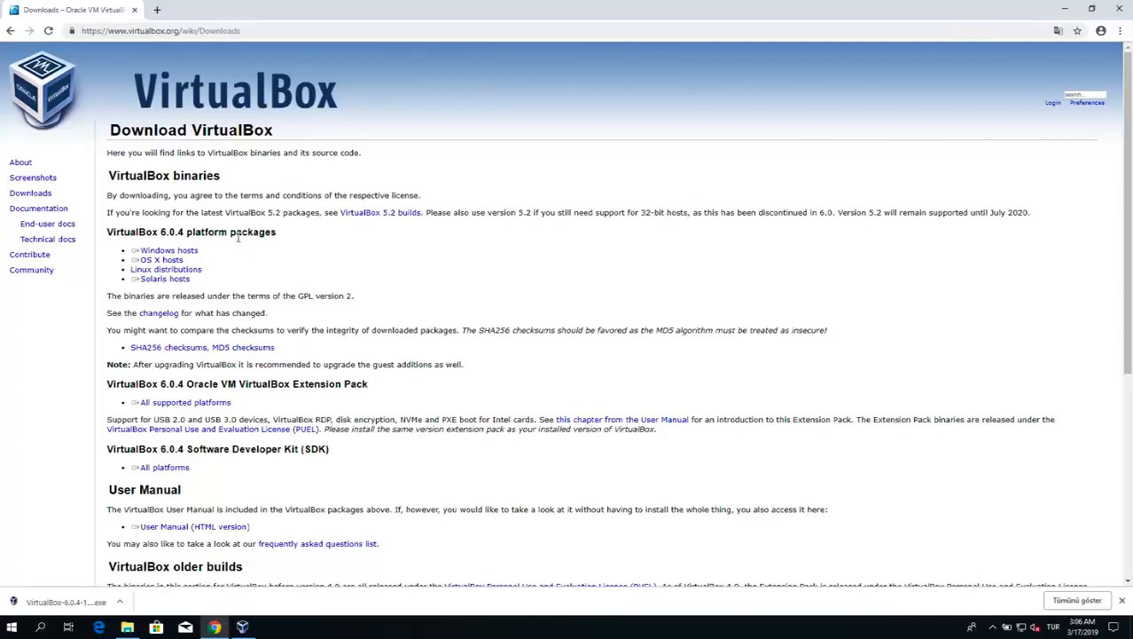
{"action": "left_click_drag", "start_coordinate": [244, 383], "coordinate": [325, 386]}
{"action": "left_click", "coordinate": [324, 387]}
{"action": "left_click", "coordinate": [202, 406]}
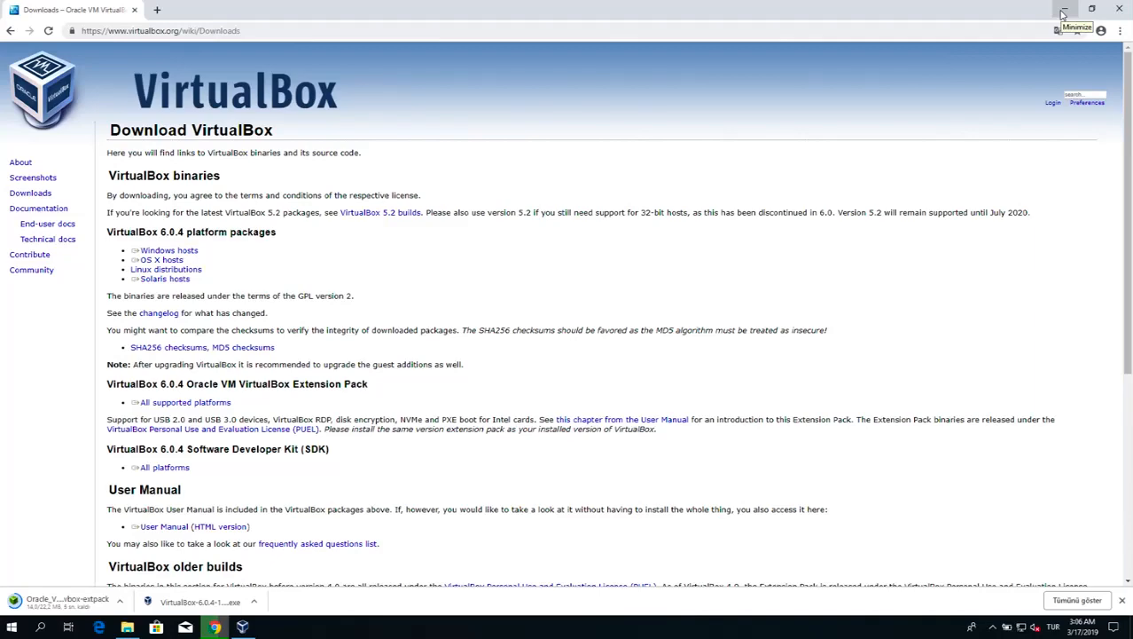
{"action": "left_click", "coordinate": [1064, 11]}
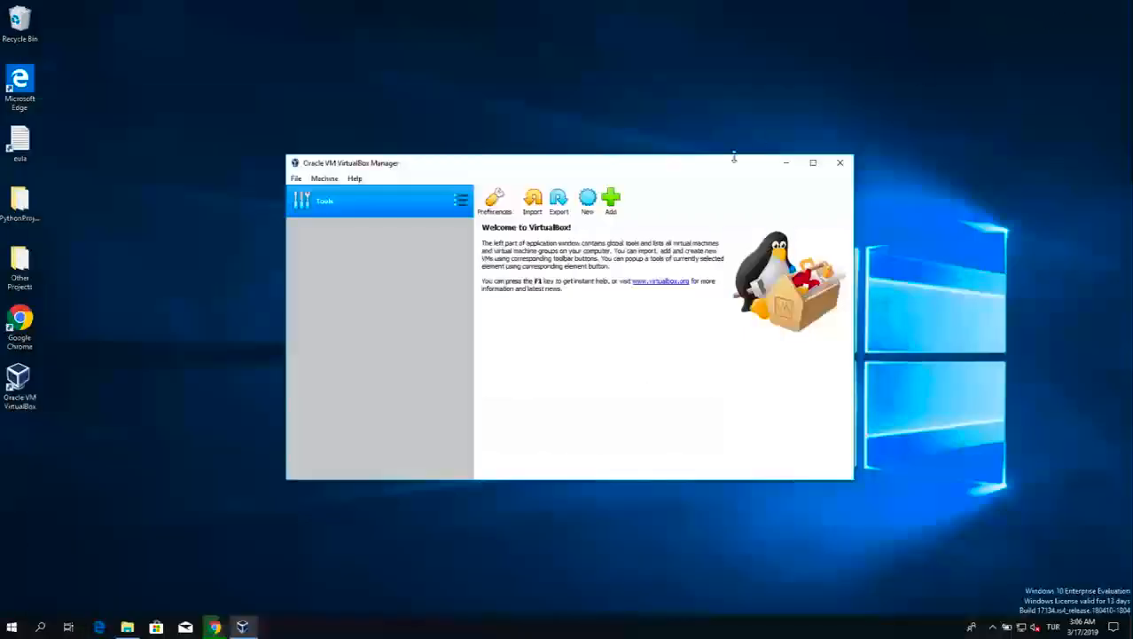
{"action": "mouse_move", "coordinate": [133, 627]}
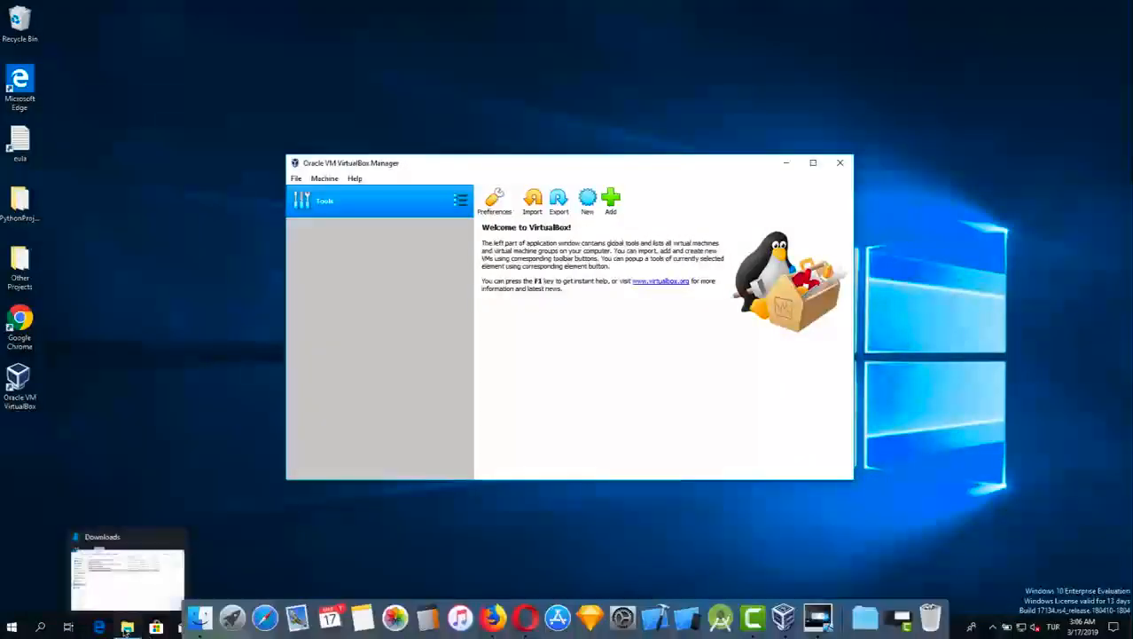
{"action": "left_click", "coordinate": [140, 569]}
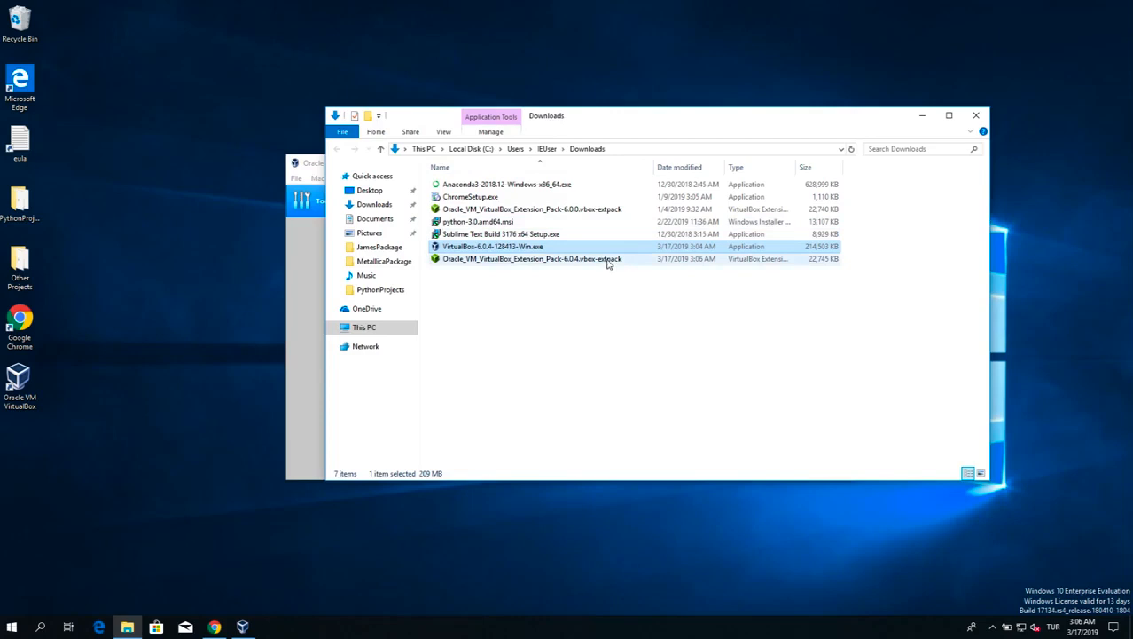
{"action": "left_click", "coordinate": [607, 260]}
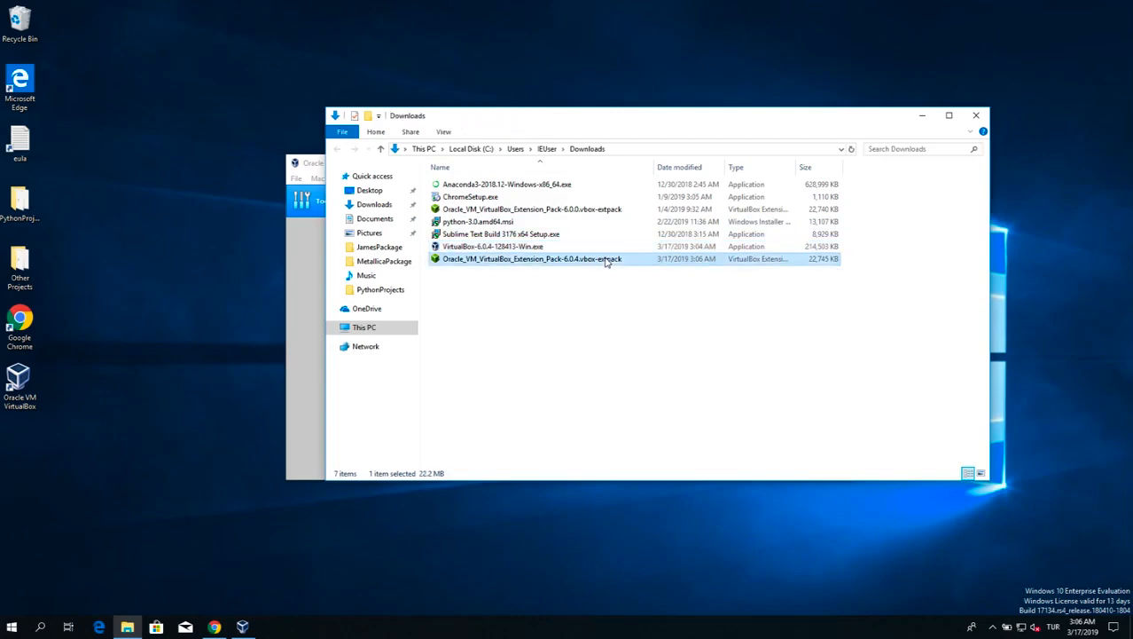
{"action": "double_click", "coordinate": [574, 259]}
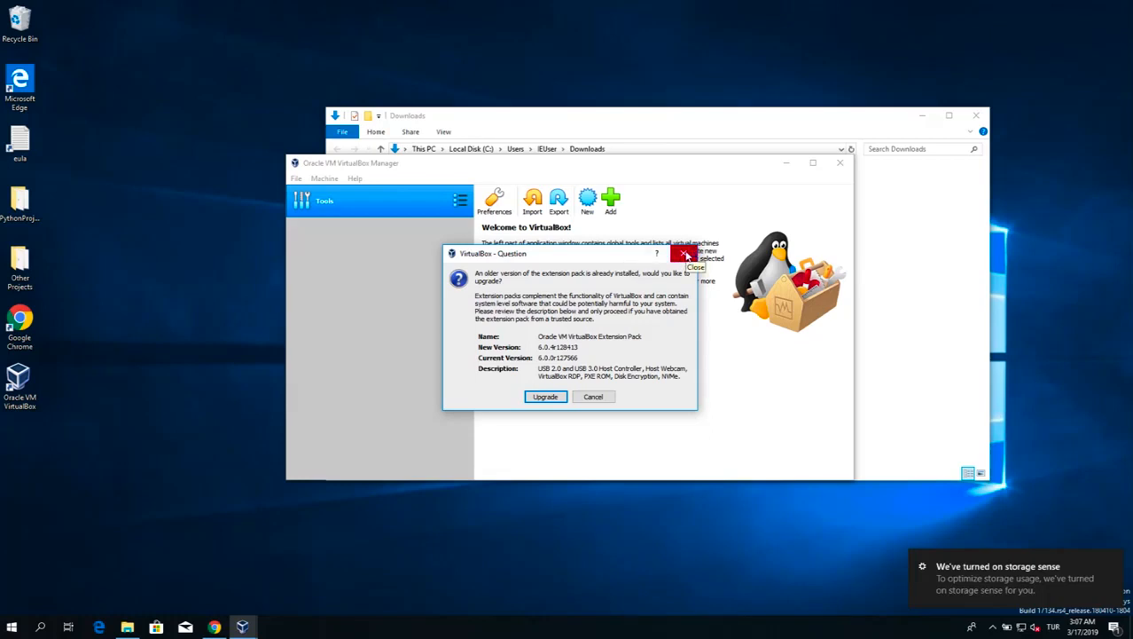
{"action": "left_click", "coordinate": [686, 256]}
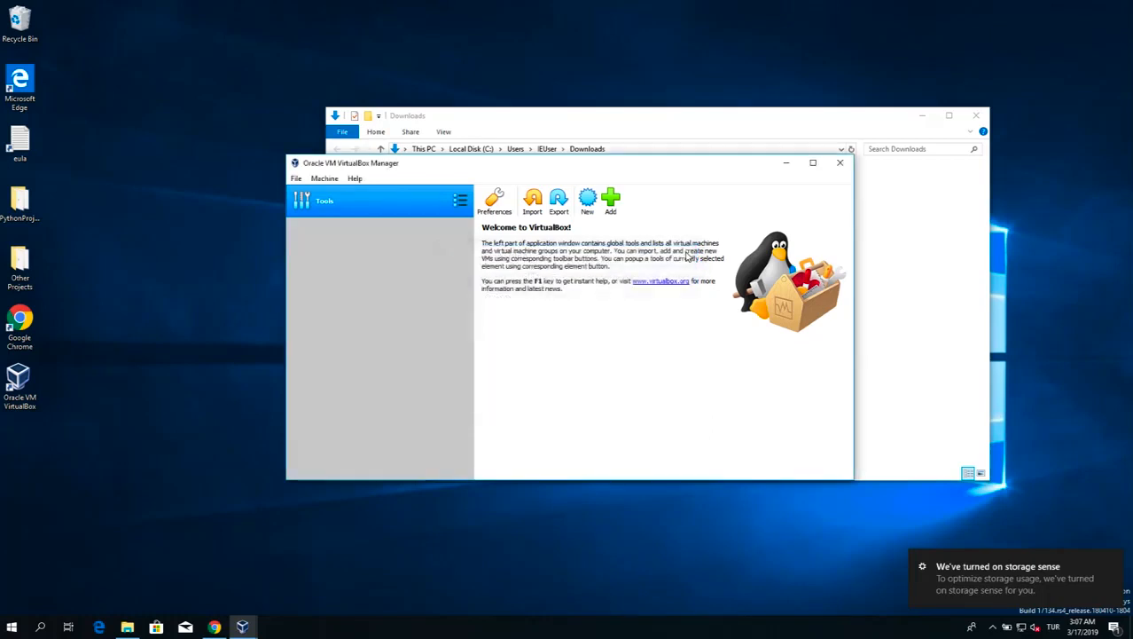
Move Oracle_VM_VirtualBox_Extension_Pack-6.0.4.vbox-extpack from the Downloads folder to the desktop and close the folder window
{"action": "left_click", "coordinate": [777, 120]}
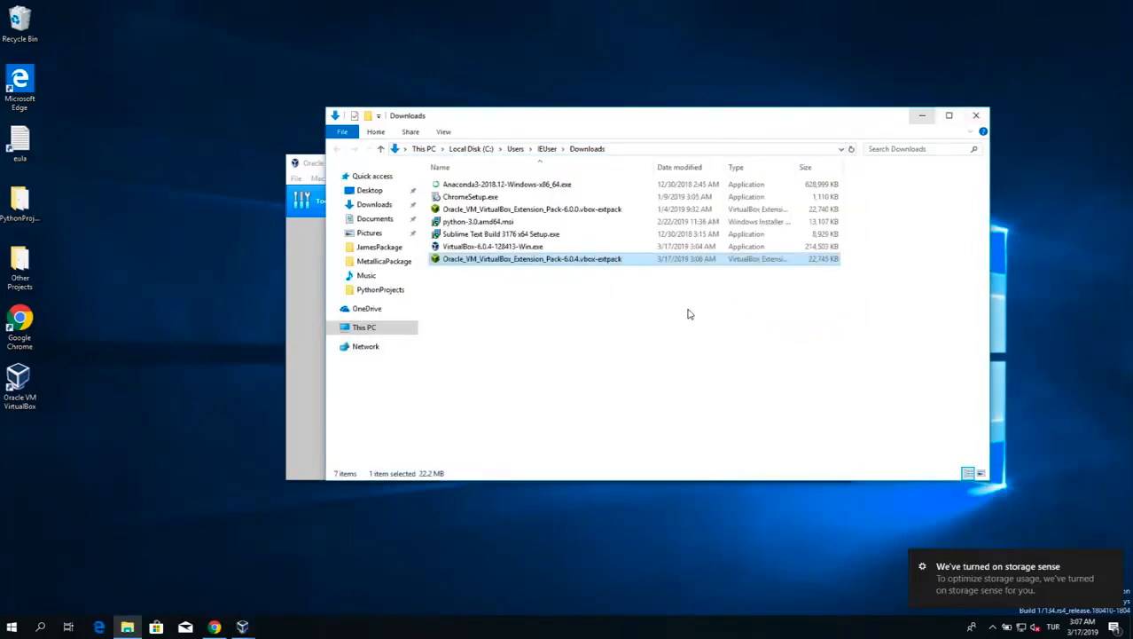
{"action": "left_click_drag", "start_coordinate": [587, 263], "coordinate": [148, 121]}
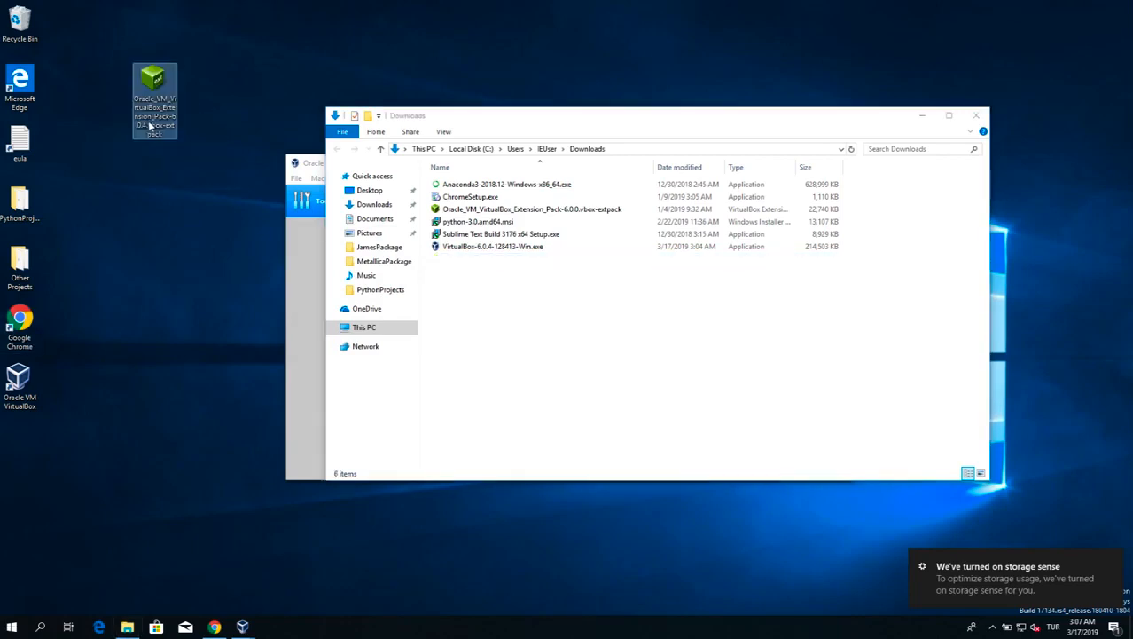
{"action": "left_click", "coordinate": [837, 212]}
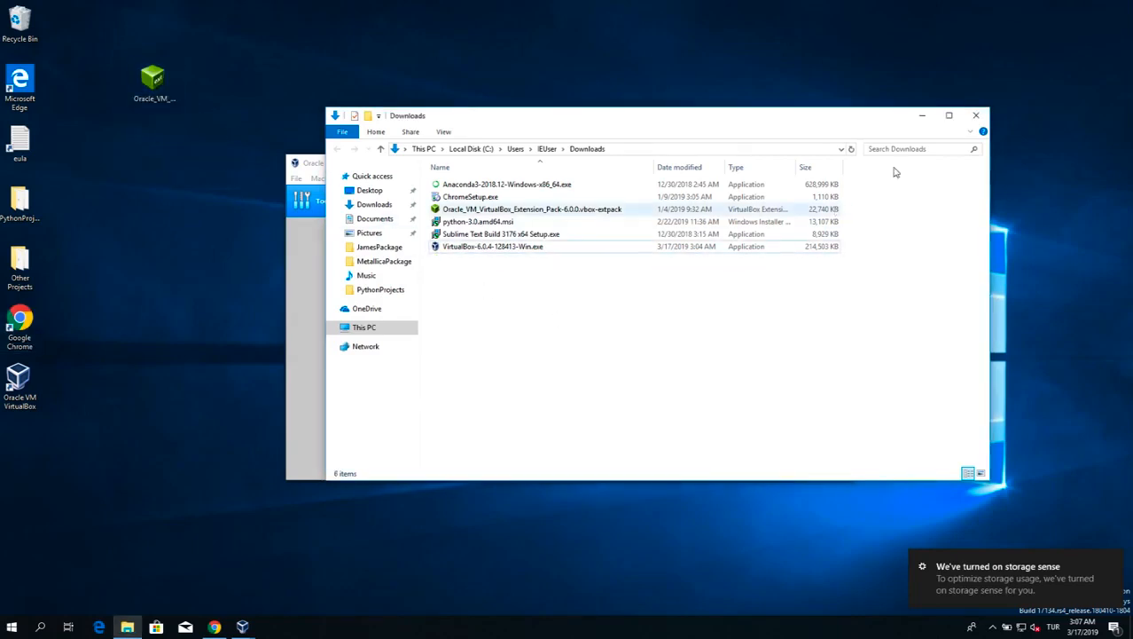
{"action": "left_click", "coordinate": [975, 116]}
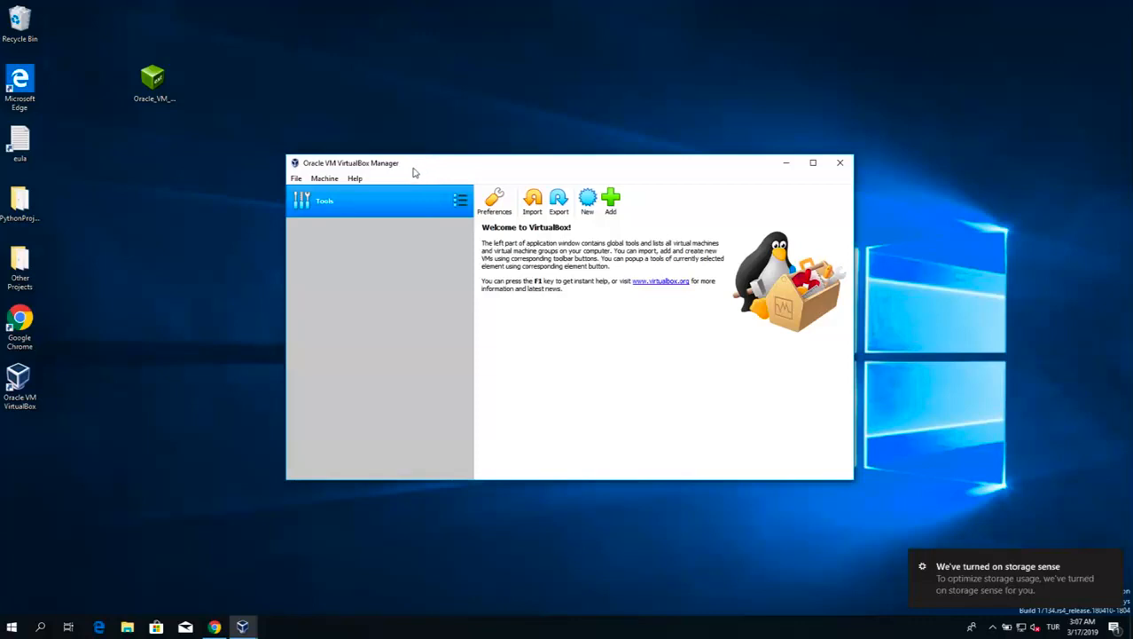
Remove the existing Oracle VM VirtualBox Extension Pack from the extension packages in the preferences, allowing the helper to make changes to the device
{"action": "left_click", "coordinate": [296, 180]}
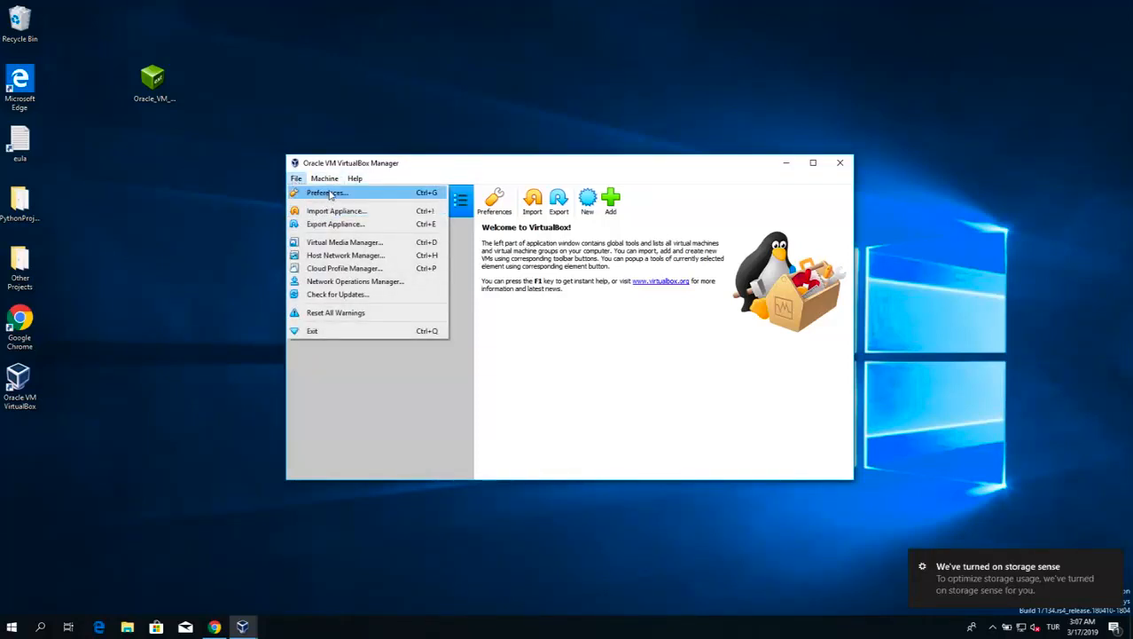
{"action": "left_click", "coordinate": [328, 194]}
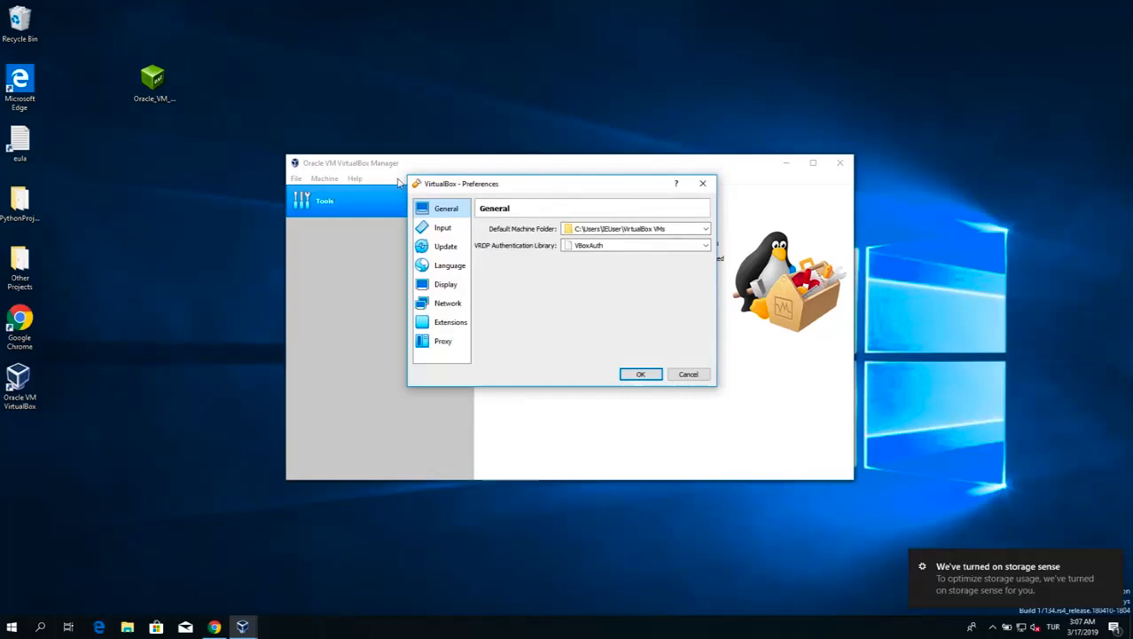
{"action": "left_click_drag", "start_coordinate": [465, 184], "coordinate": [462, 241]}
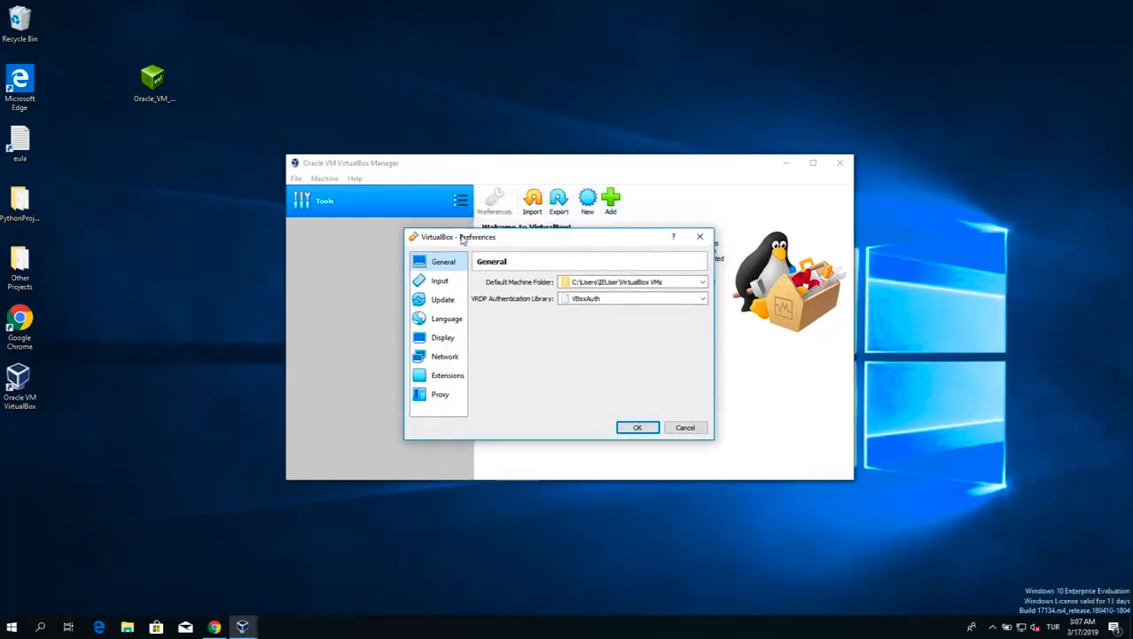
{"action": "left_click", "coordinate": [450, 378]}
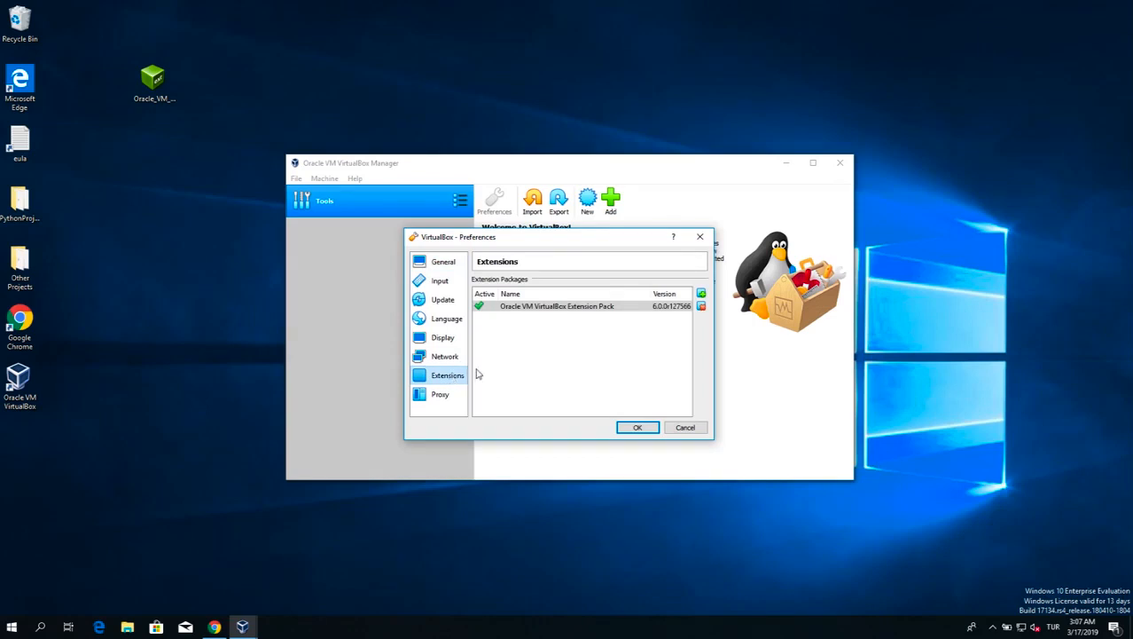
{"action": "left_click", "coordinate": [538, 308]}
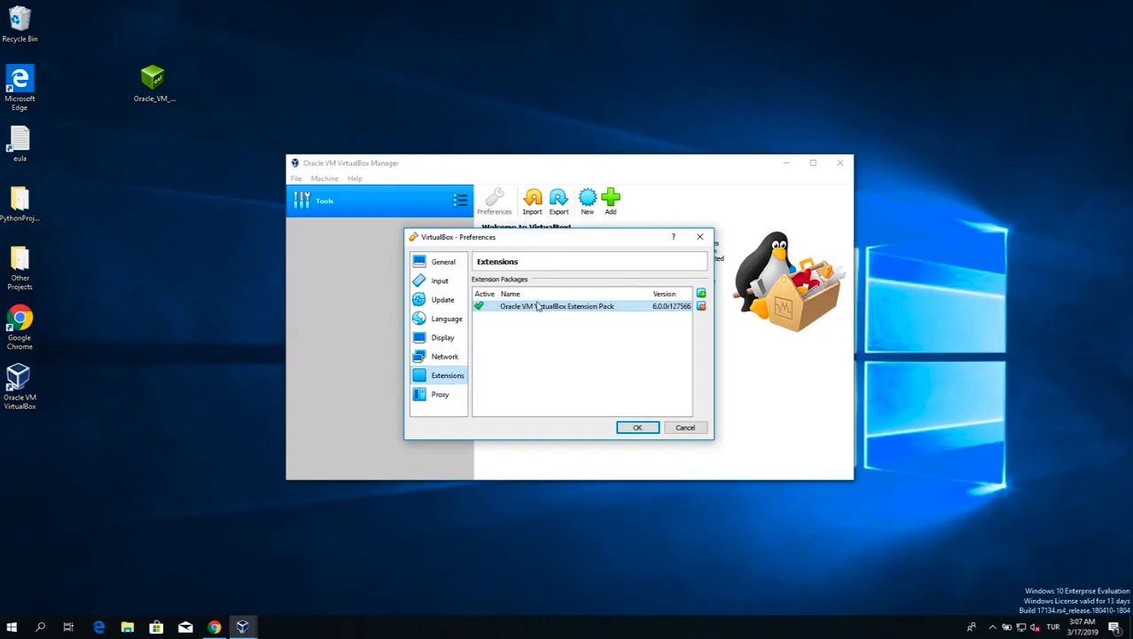
{"action": "left_click", "coordinate": [702, 306]}
{"action": "left_click", "coordinate": [533, 374]}
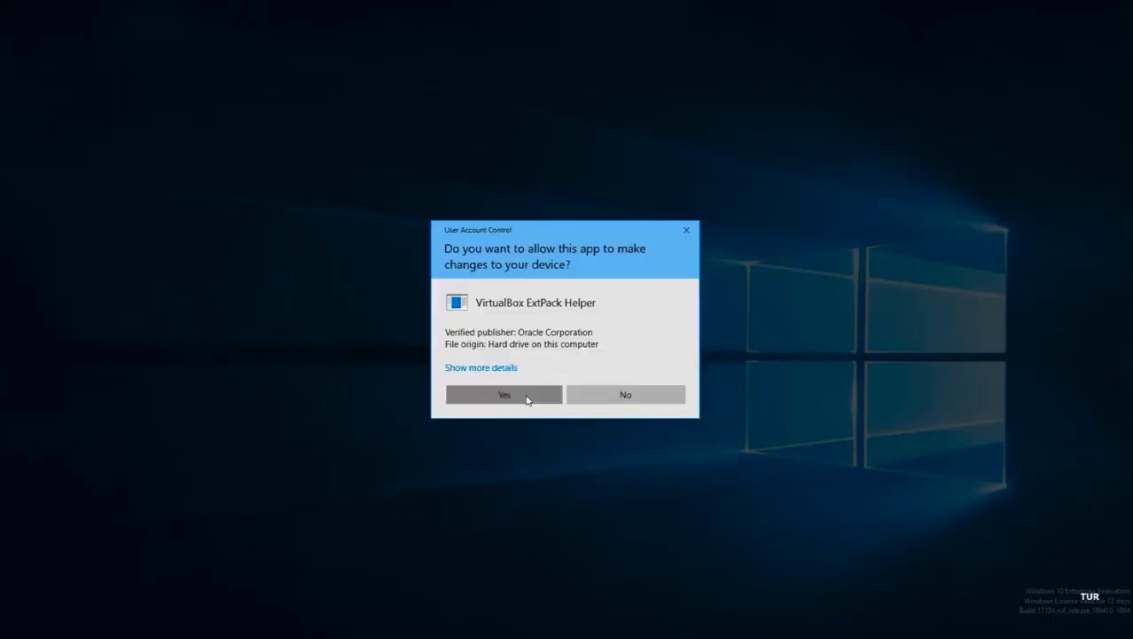
{"action": "left_click", "coordinate": [527, 400]}
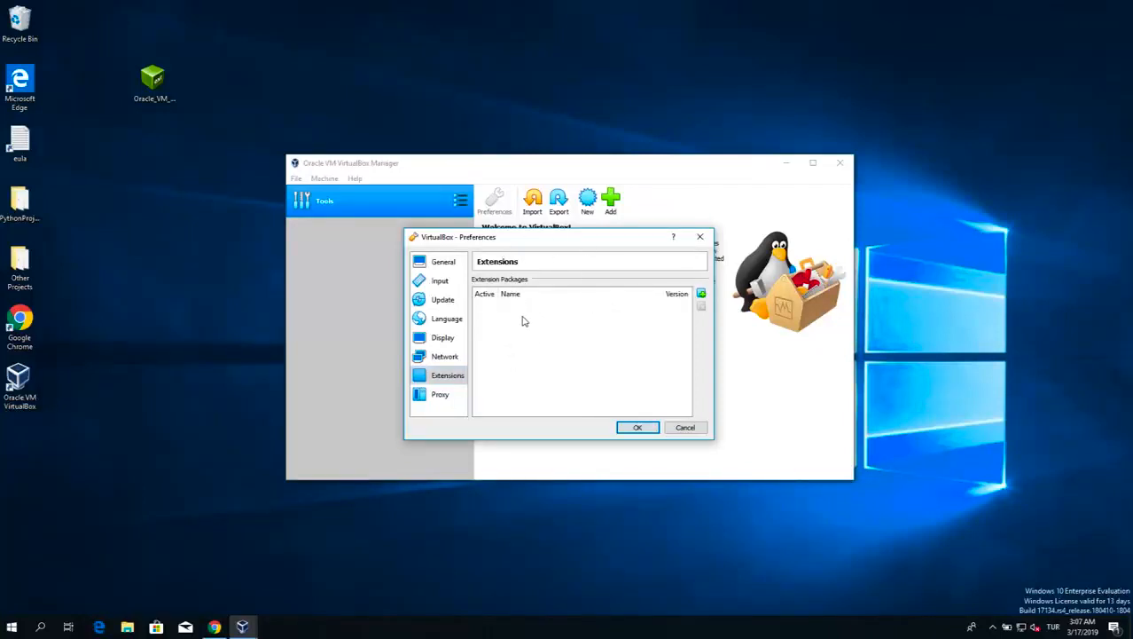
Add the 6.0.4 Extension Pack file from the desktop as a new extension package and start its installation
{"action": "left_click", "coordinate": [701, 294]}
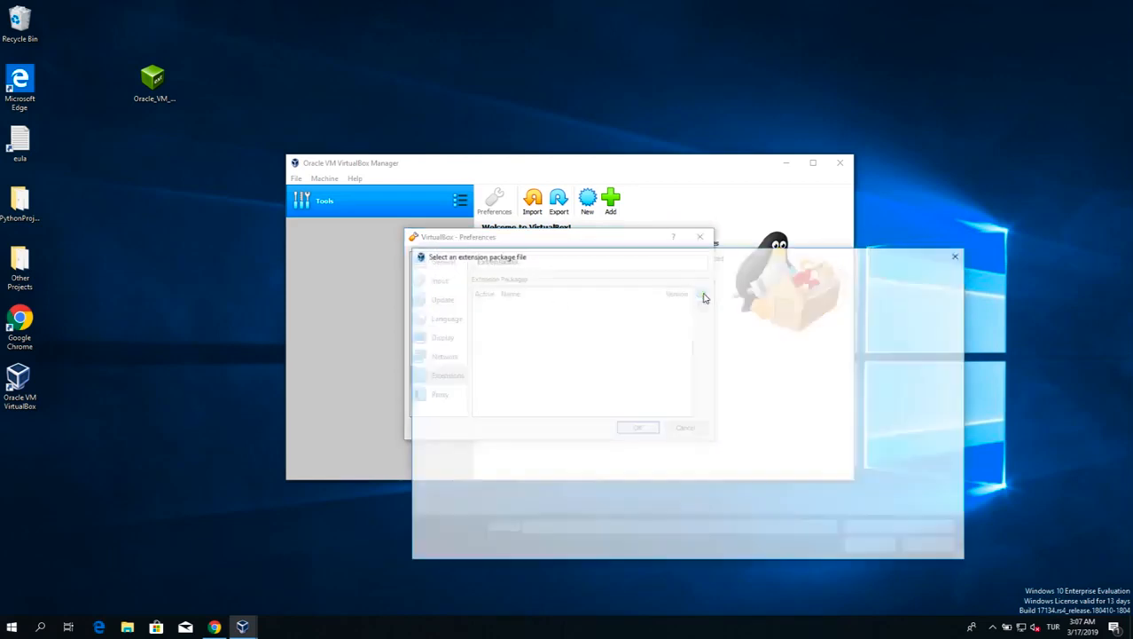
{"action": "left_click", "coordinate": [453, 334]}
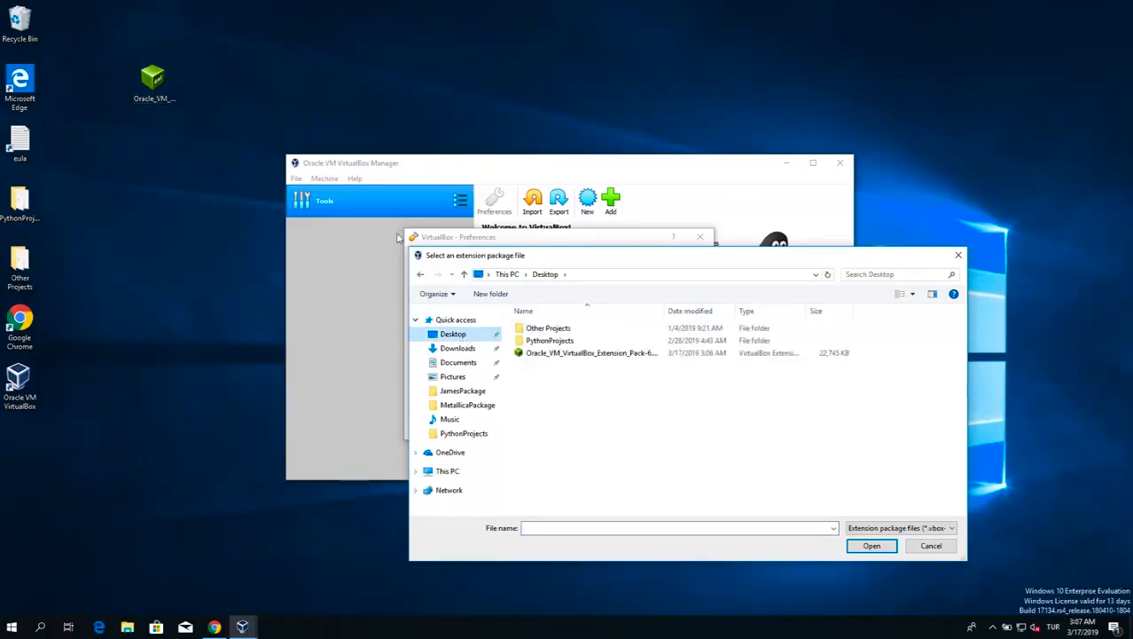
{"action": "double_click", "coordinate": [592, 352]}
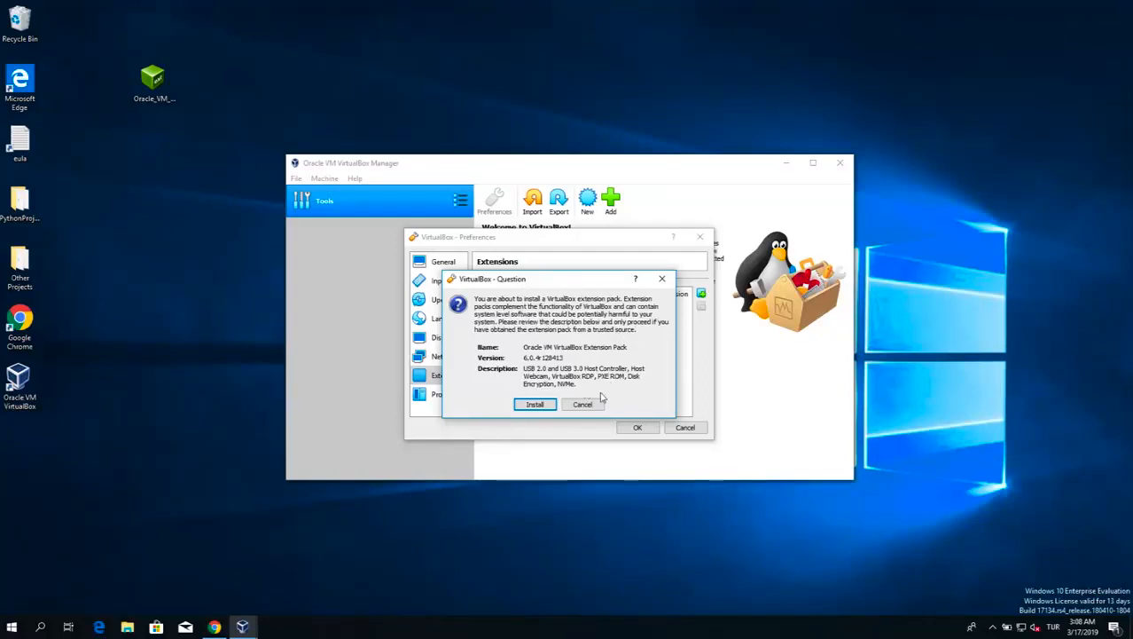
{"action": "left_click", "coordinate": [536, 404]}
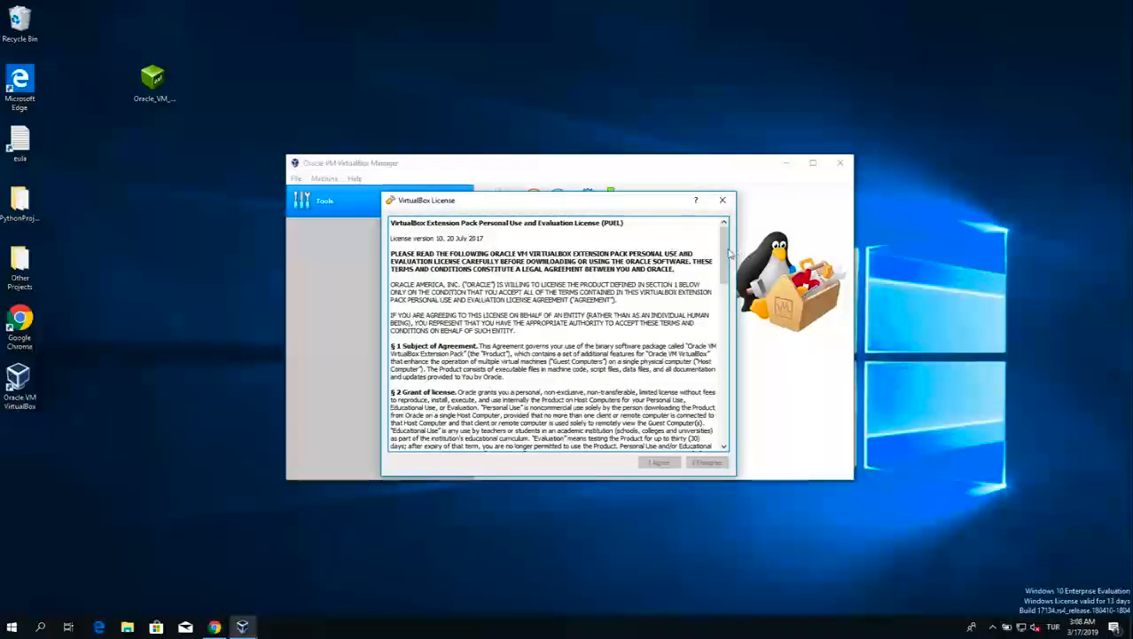
Read through and agree to the Extension Pack license, allow the installation's device changes, and save the preferences
{"action": "scroll", "coordinate": [720, 408], "scroll_direction": "down", "scroll_amount": 5}
{"action": "scroll", "coordinate": [721, 408], "scroll_direction": "down", "scroll_amount": 15}
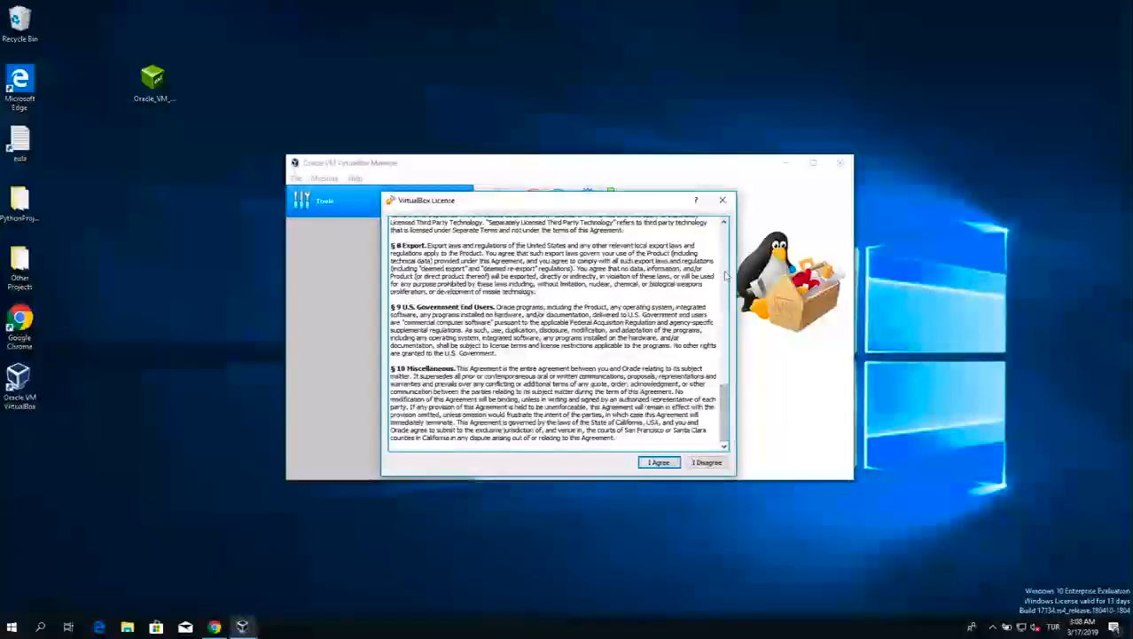
{"action": "left_click", "coordinate": [659, 462]}
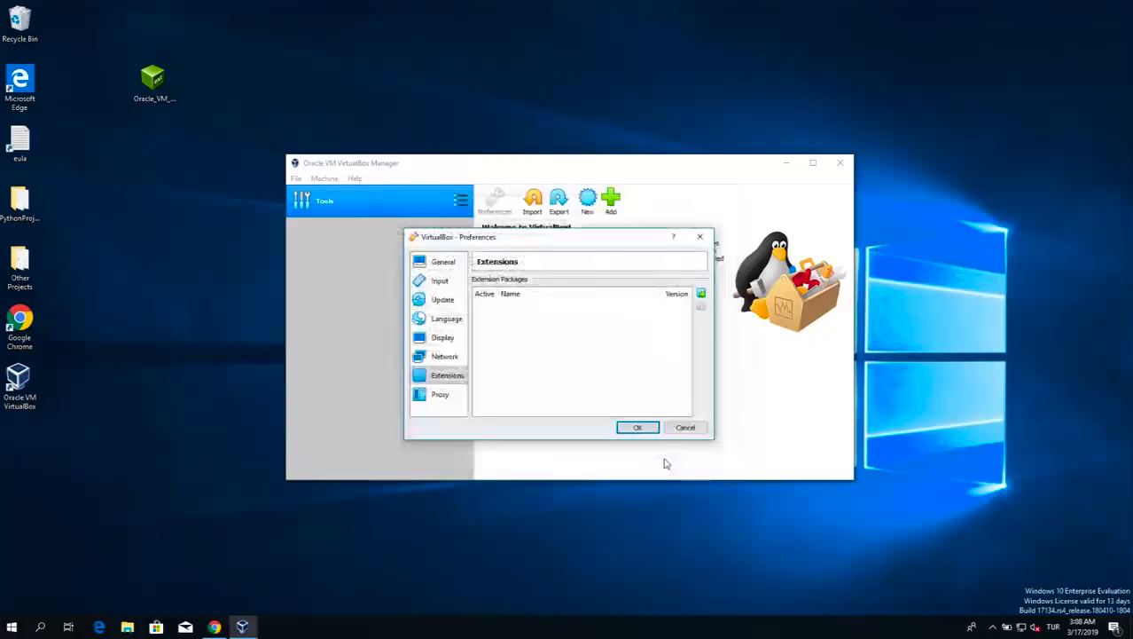
{"action": "left_click", "coordinate": [539, 402]}
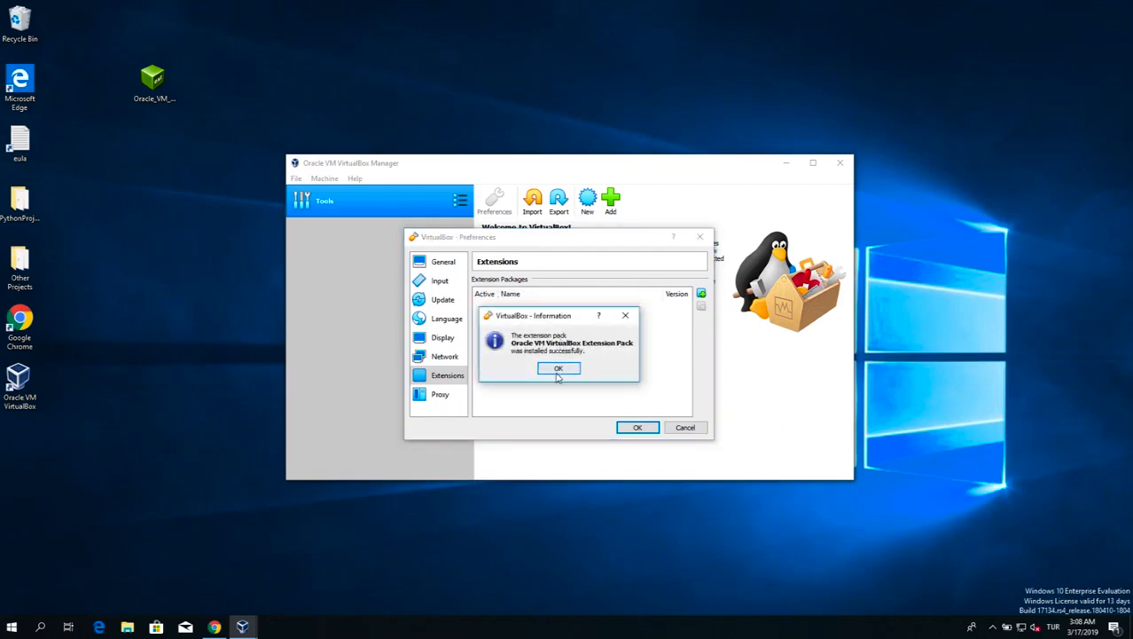
{"action": "left_click", "coordinate": [559, 367]}
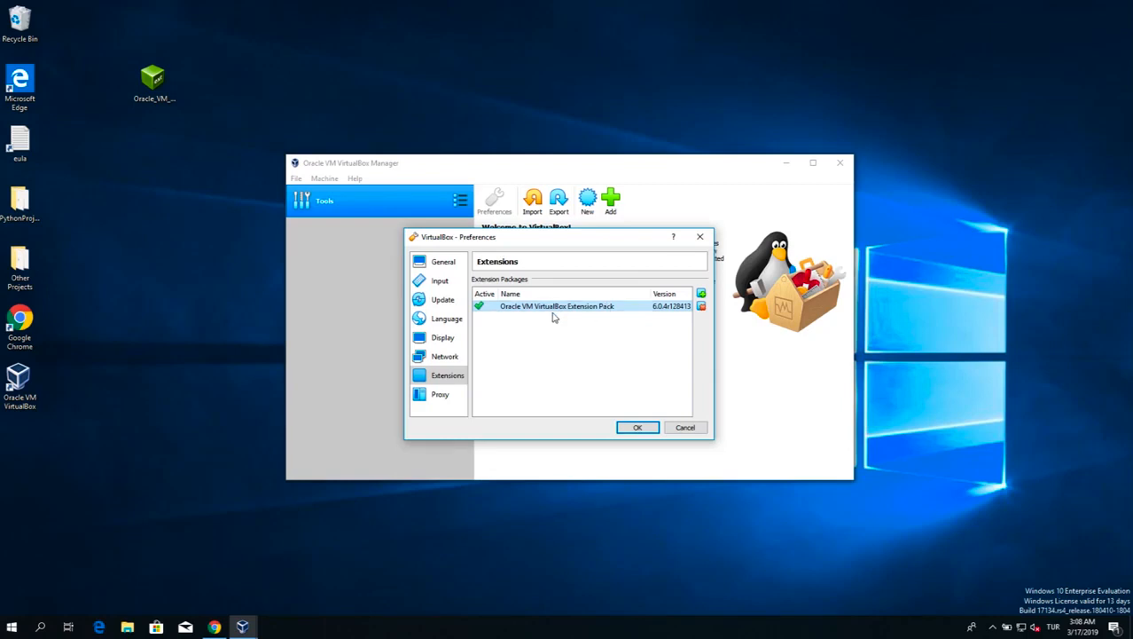
{"action": "left_click", "coordinate": [639, 427]}
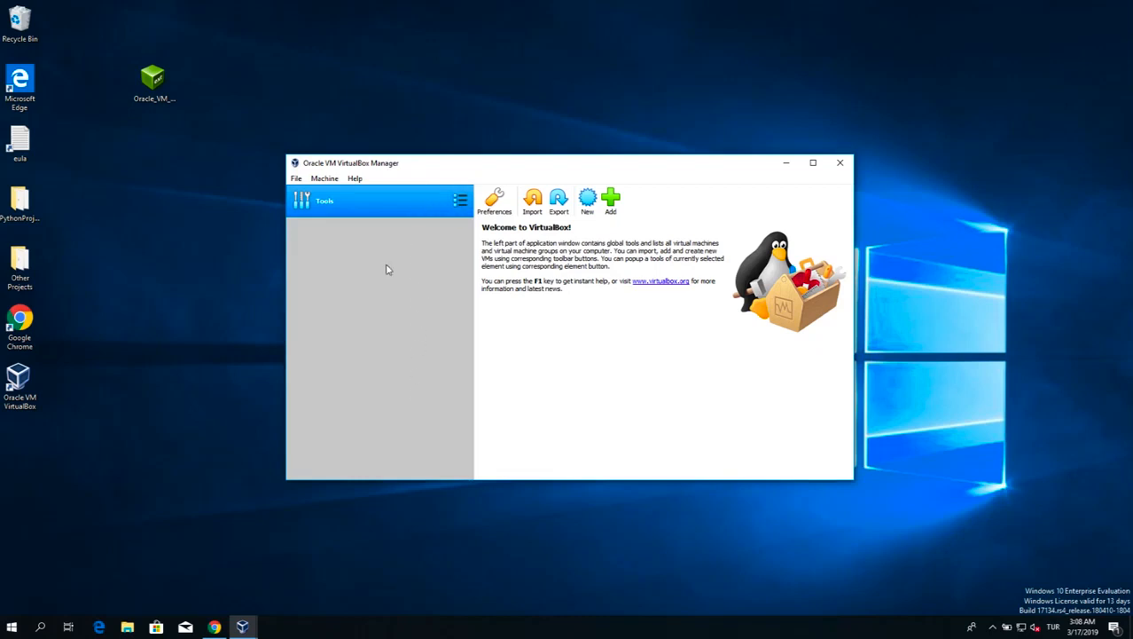
Reopen the preferences and look through the available interface languages
{"action": "left_click", "coordinate": [297, 178]}
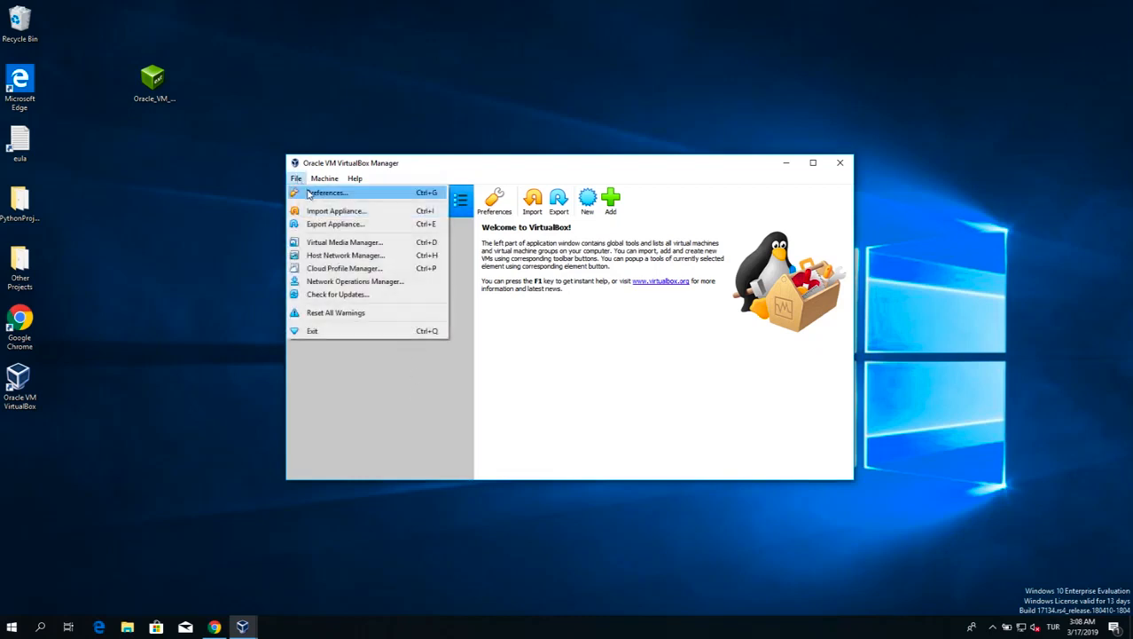
{"action": "left_click", "coordinate": [310, 194]}
{"action": "left_click_drag", "start_coordinate": [519, 184], "coordinate": [496, 220]}
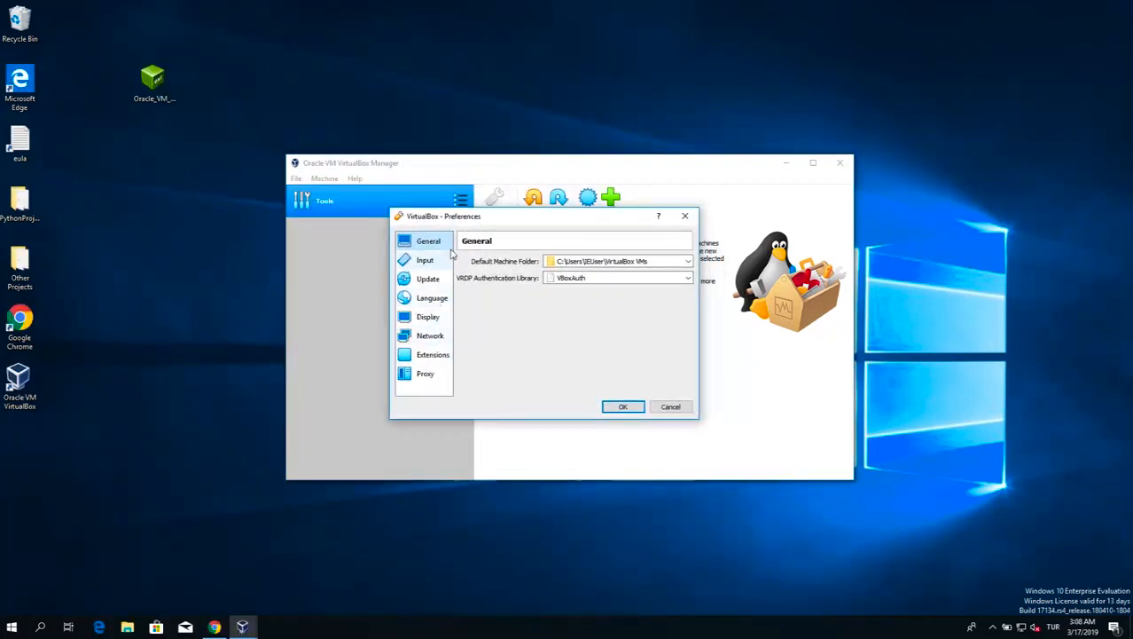
{"action": "left_click", "coordinate": [434, 299]}
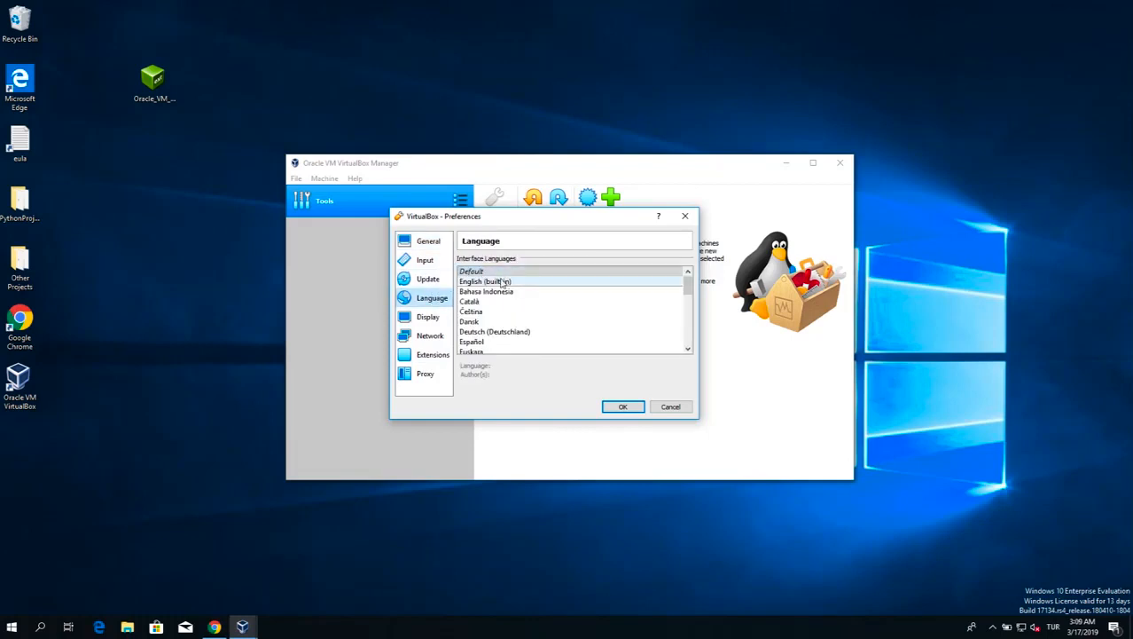
{"action": "scroll", "coordinate": [535, 319], "scroll_direction": "down", "scroll_amount": 12}
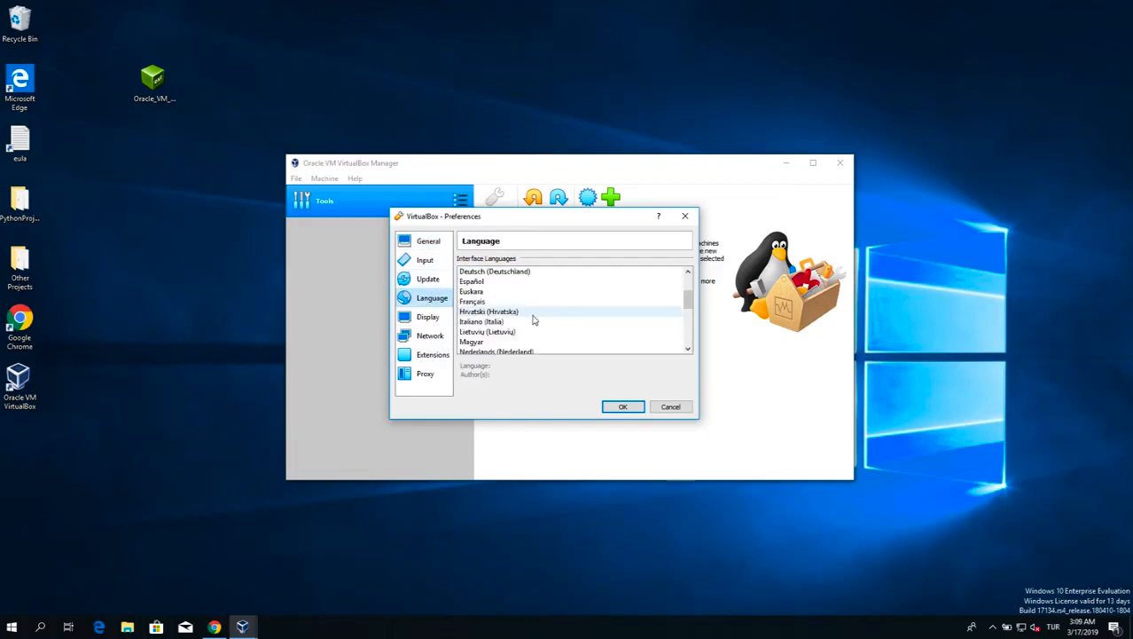
{"action": "scroll", "coordinate": [535, 319], "scroll_direction": "up", "scroll_amount": 12}
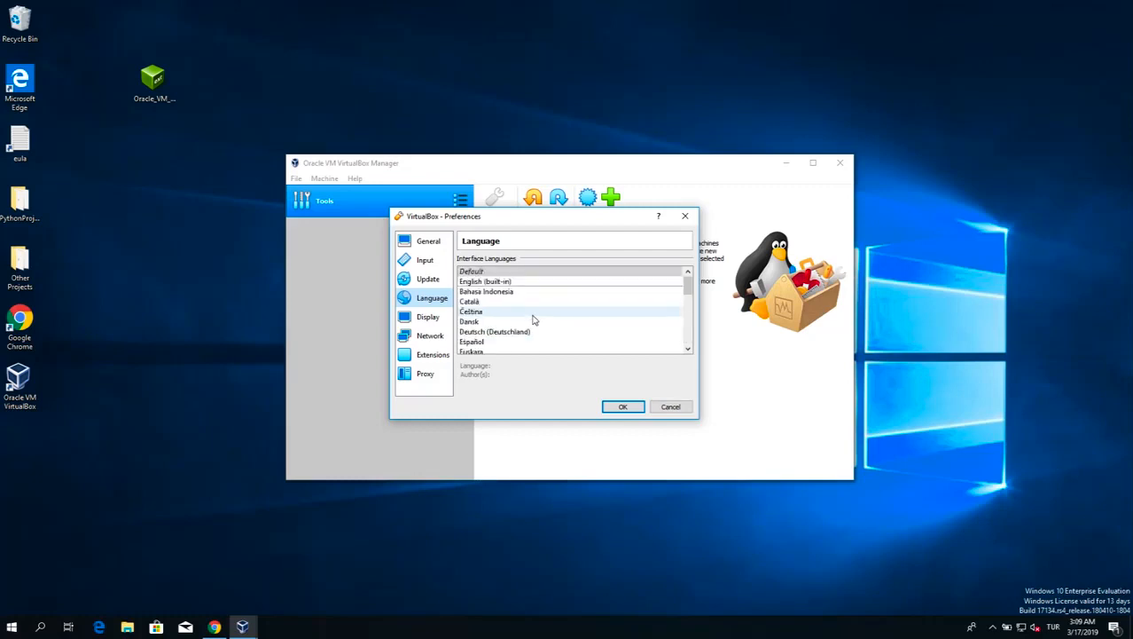
Remove the existing NAT network NatNetwork from the network preferences and confirm its removal
{"action": "left_click", "coordinate": [433, 336]}
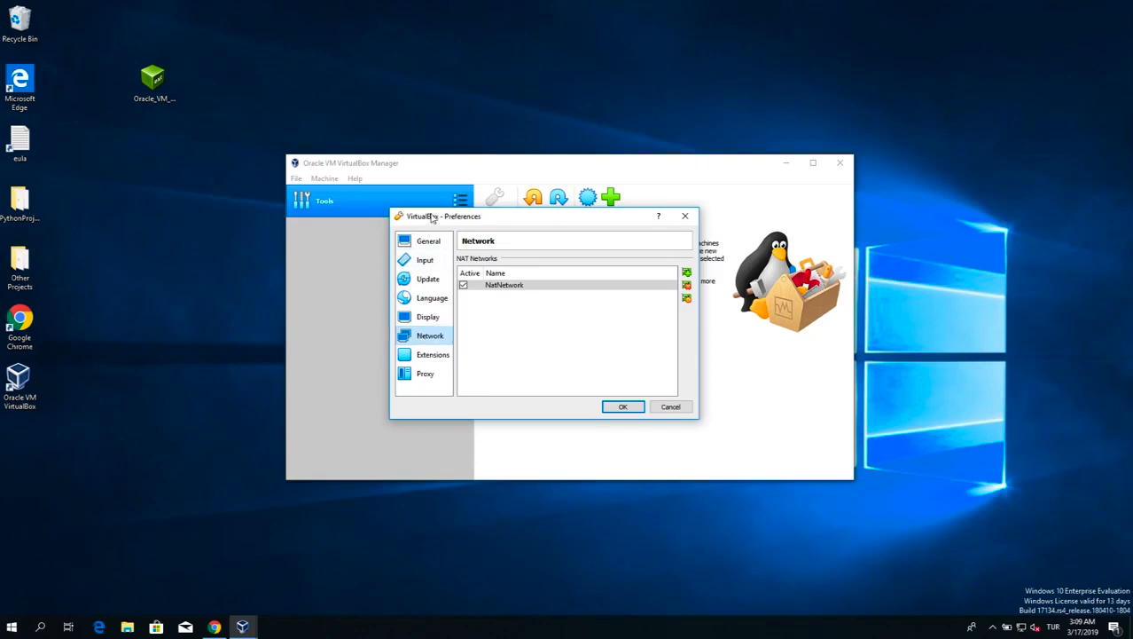
{"action": "left_click", "coordinate": [514, 287]}
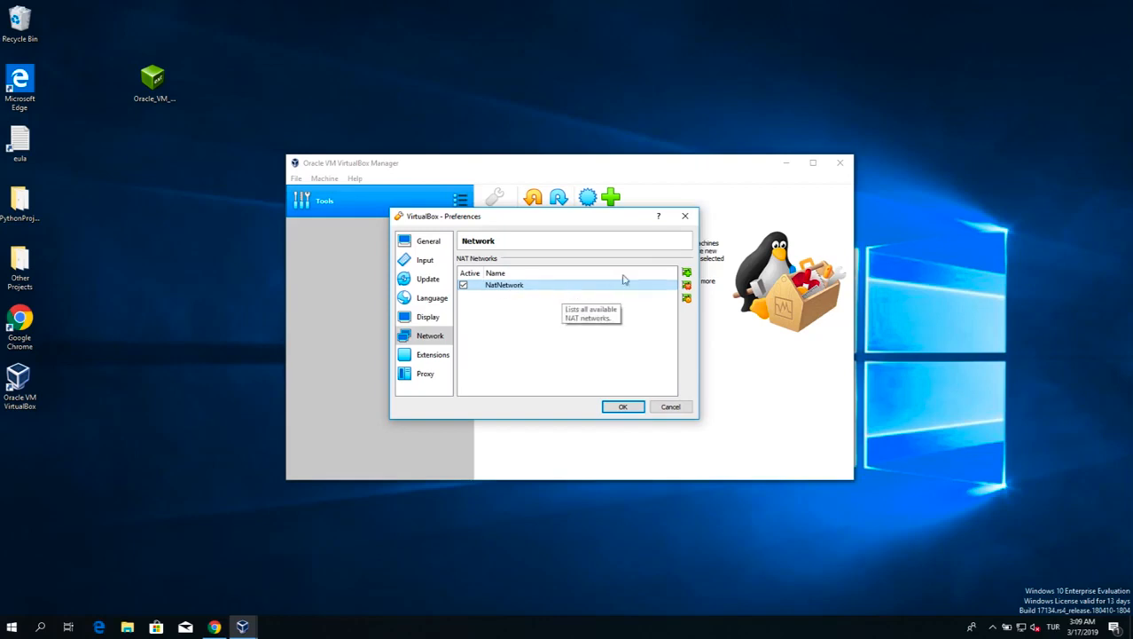
{"action": "left_click", "coordinate": [686, 287]}
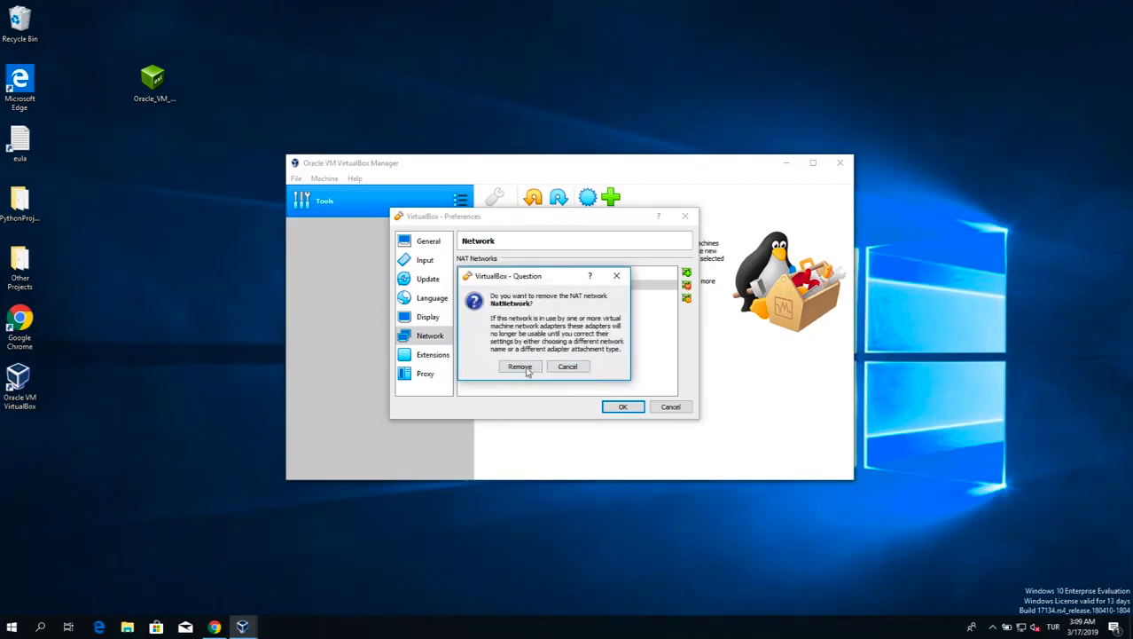
{"action": "left_click", "coordinate": [524, 367]}
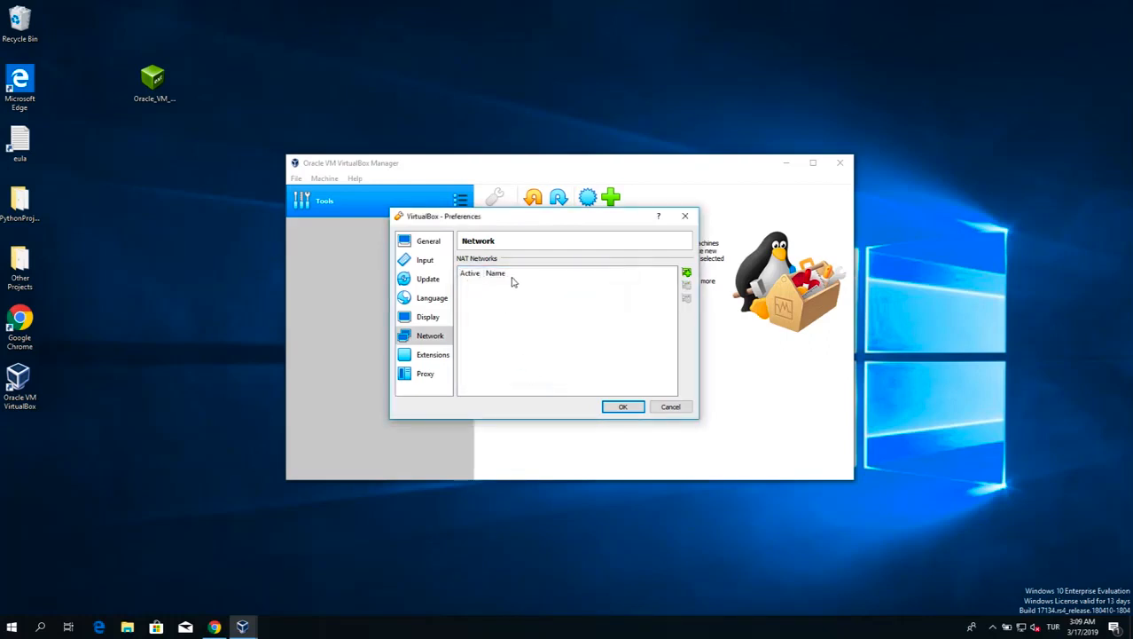
Add a new active NAT network in the network preferences and save the preferences
{"action": "left_click_drag", "start_coordinate": [539, 218], "coordinate": [552, 222]}
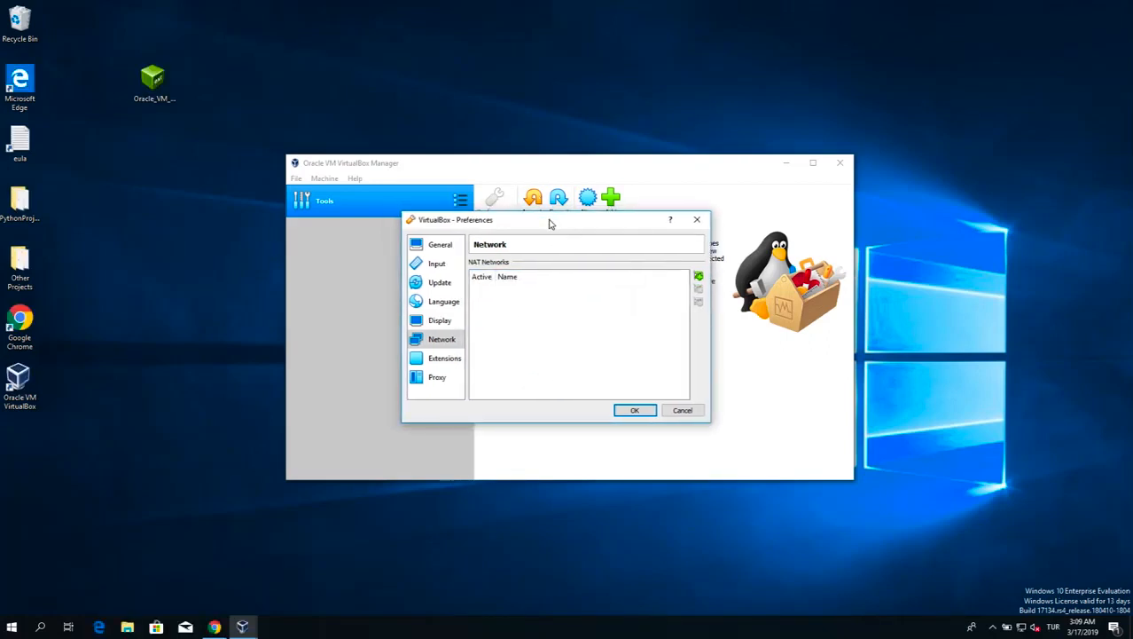
{"action": "left_click", "coordinate": [700, 277]}
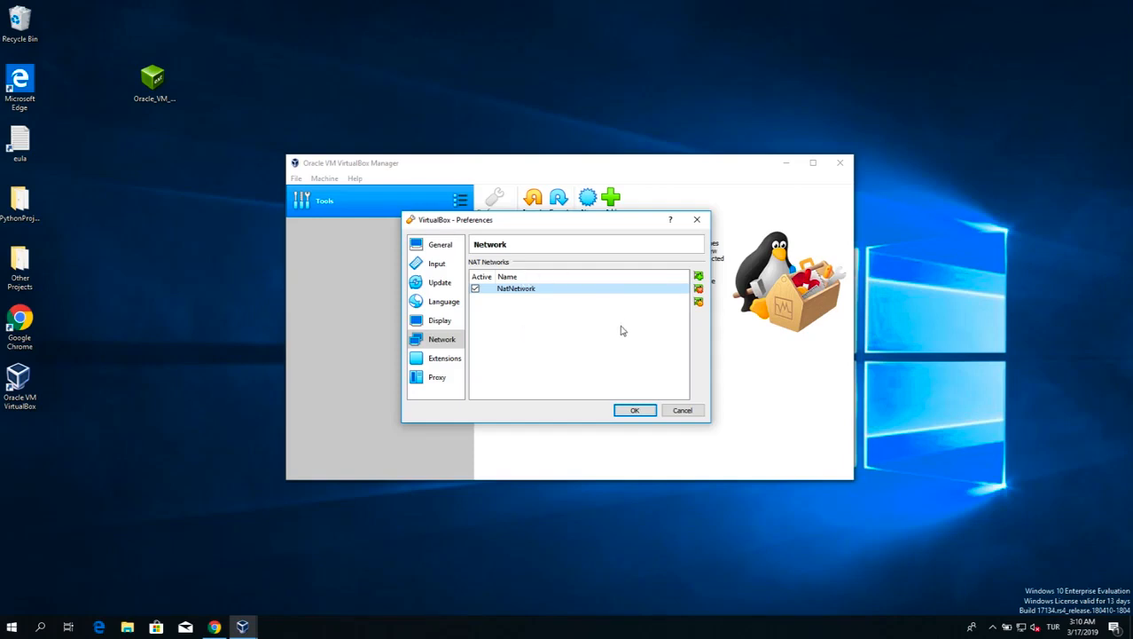
{"action": "left_click", "coordinate": [637, 409]}
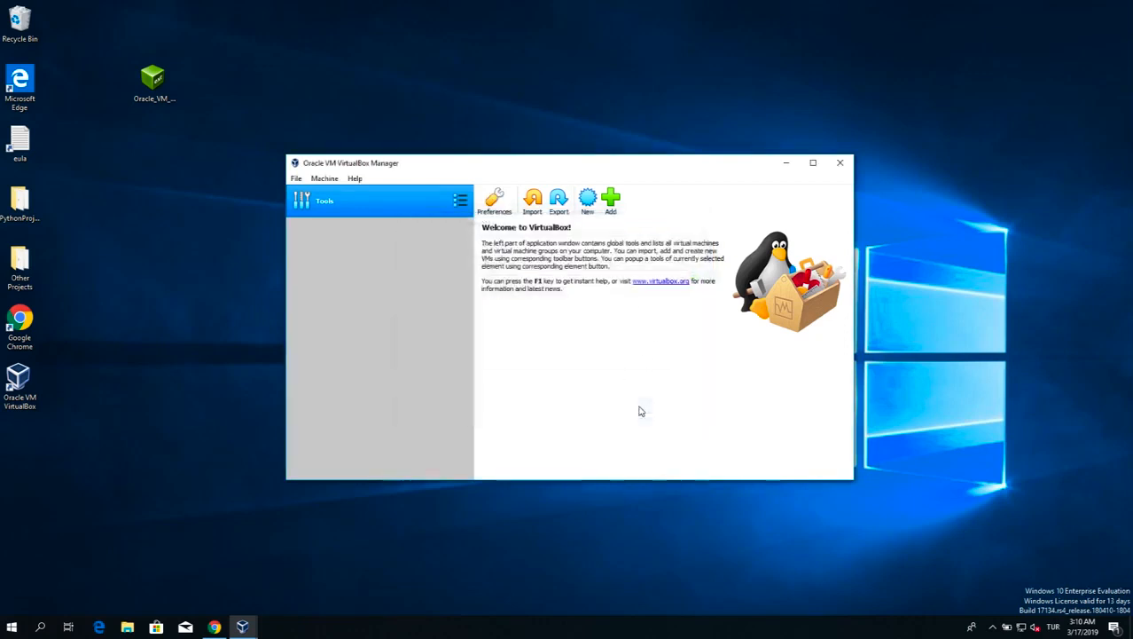